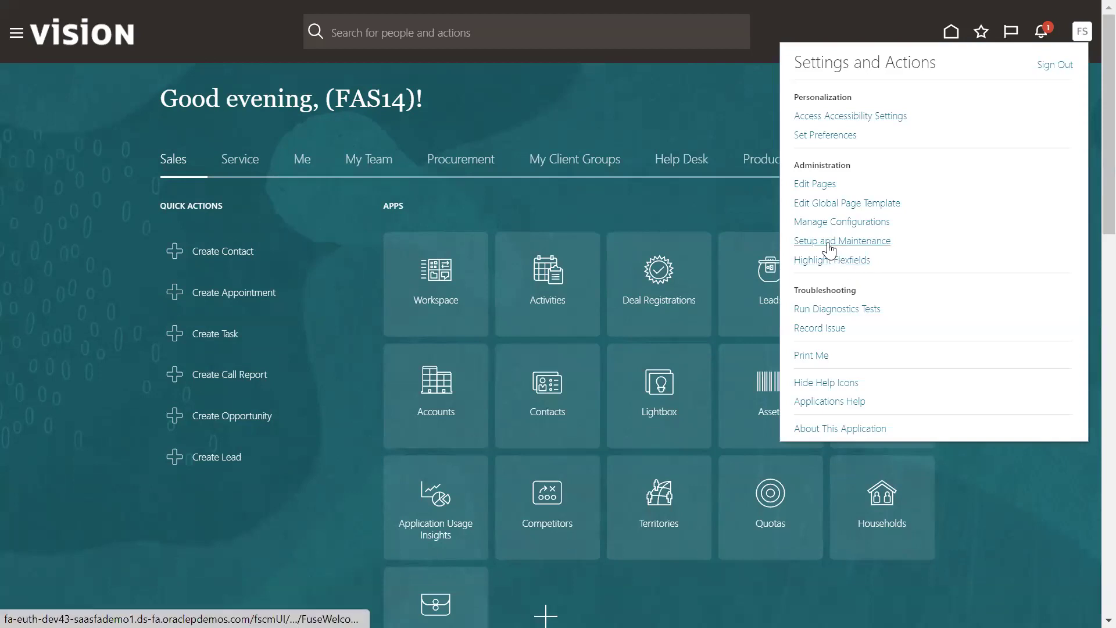
In the Fusion Accounting Hub setup, open the Create Subledger Application Setups in Spreadsheet task of the Accounting Transformation functional area
click(831, 249)
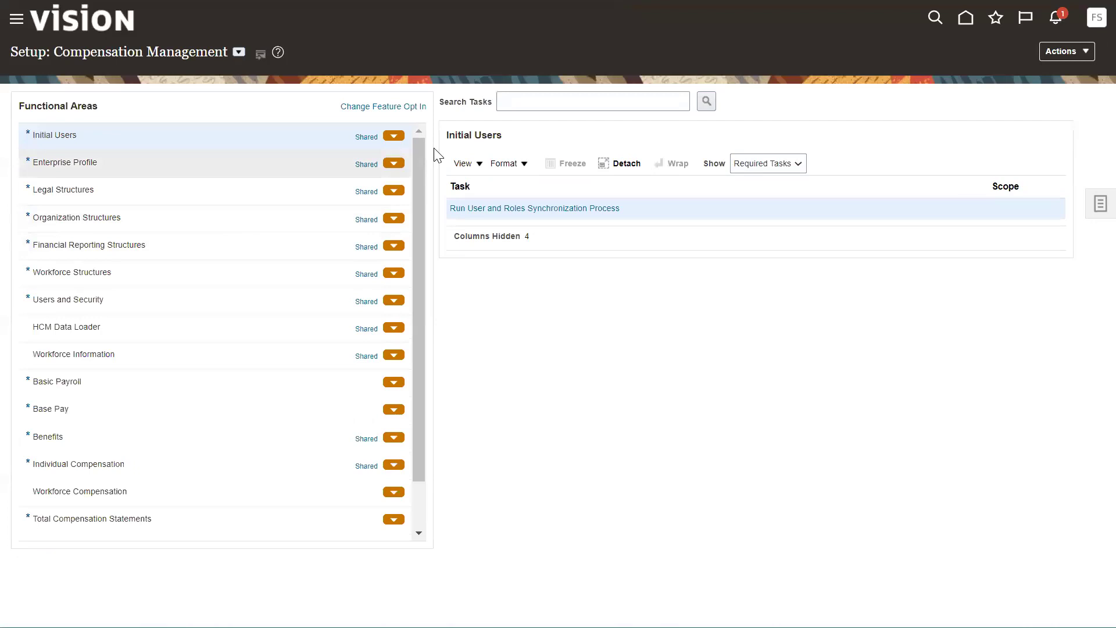
click(239, 52)
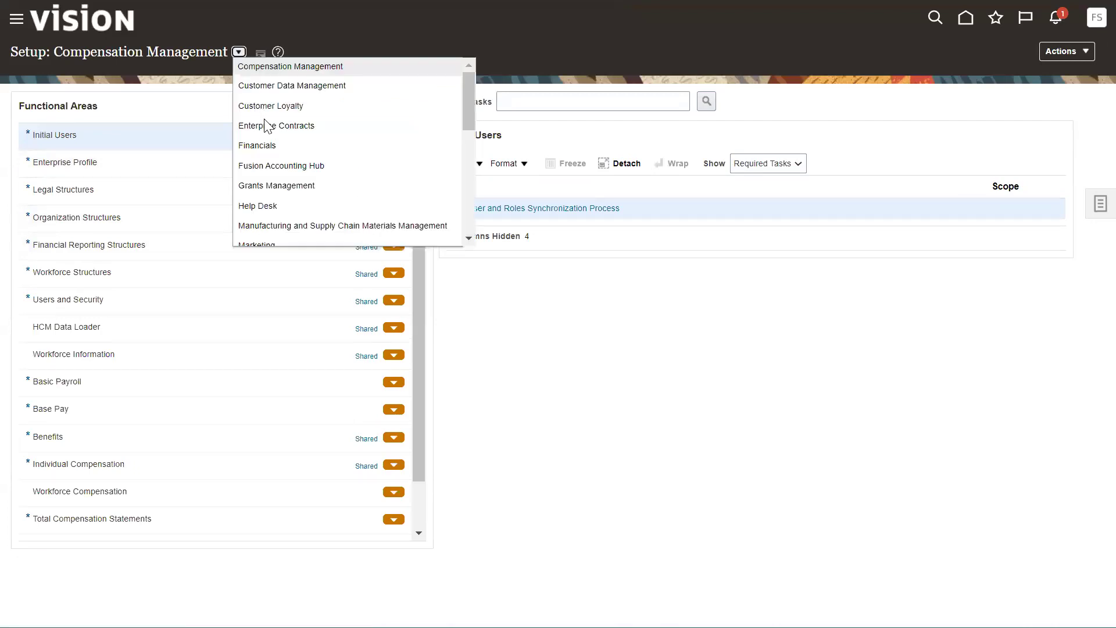
click(260, 167)
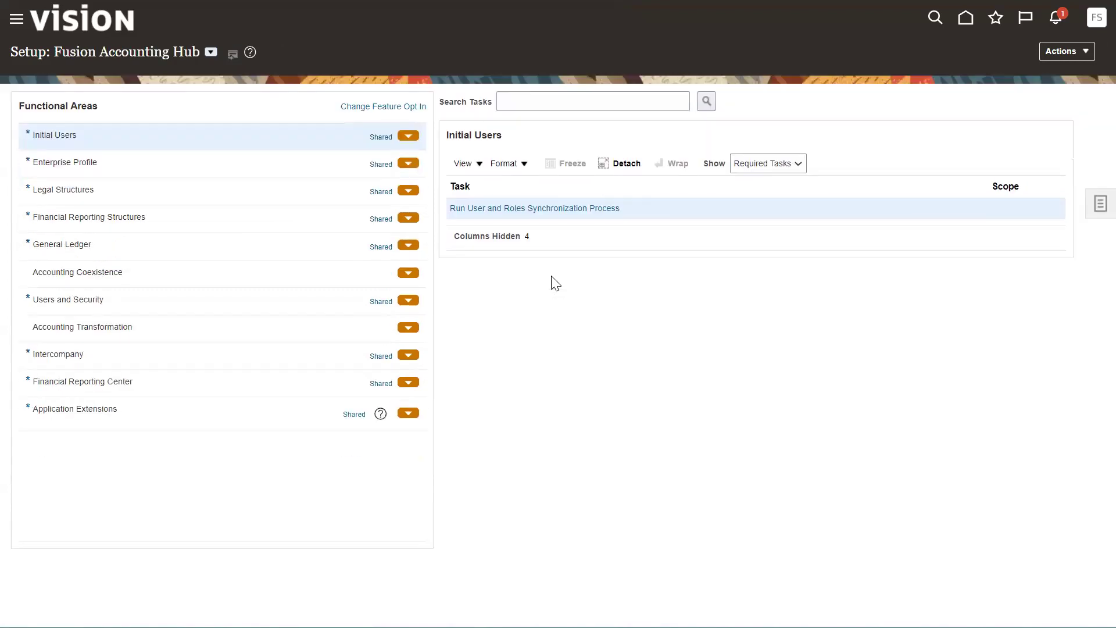
click(98, 330)
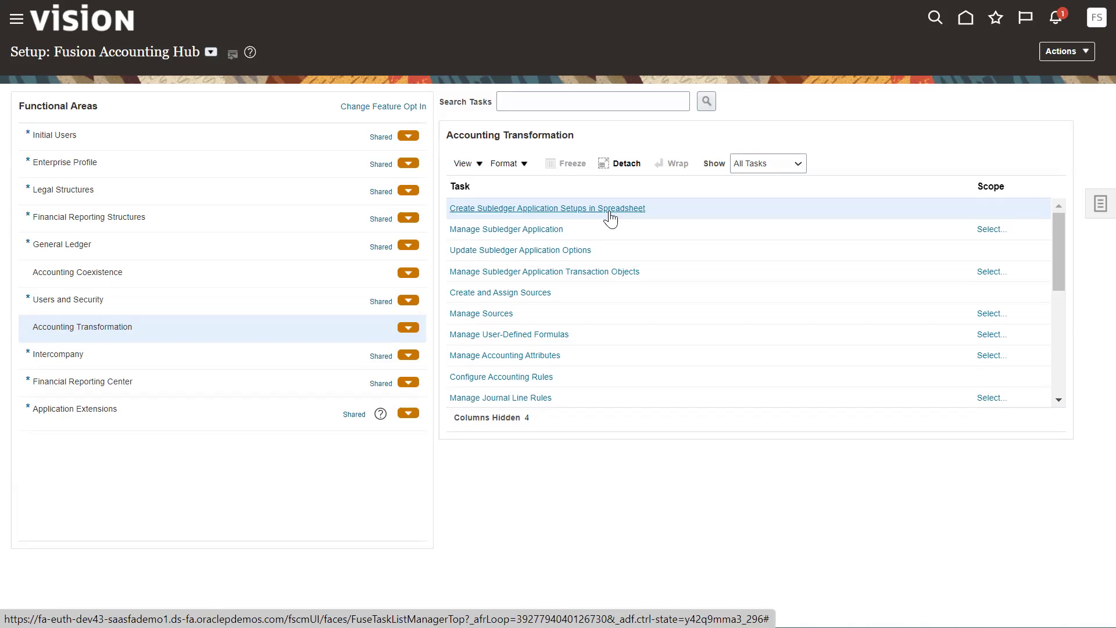
click(539, 210)
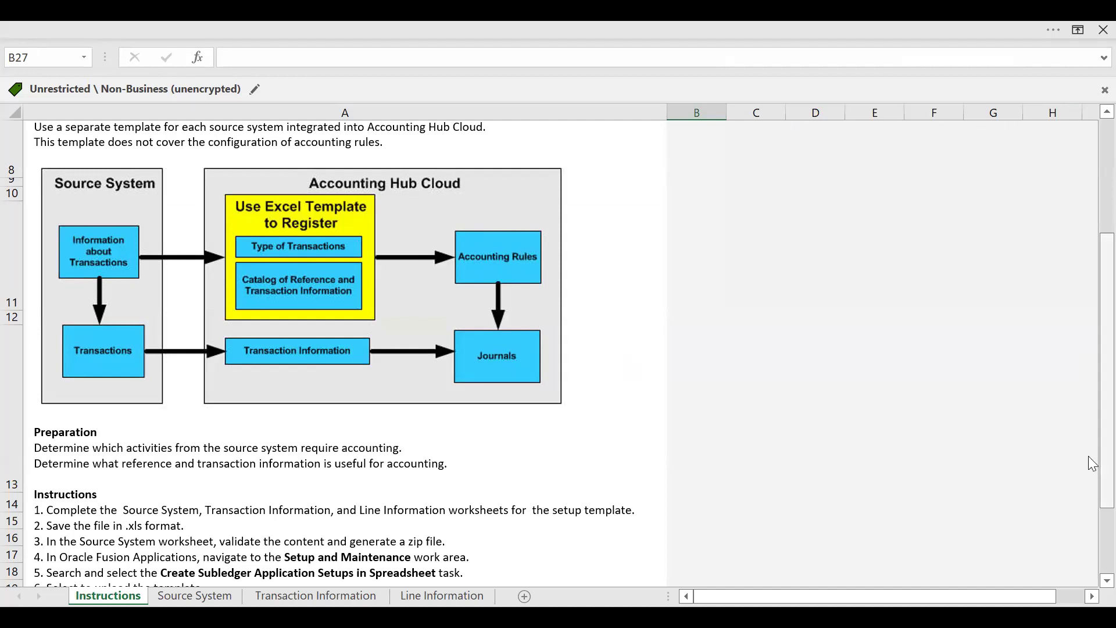
In the Excel setup template, review the Instructions sheet and the Source System sheet's names, short names and transaction types
drag(1092, 505, 1090, 555)
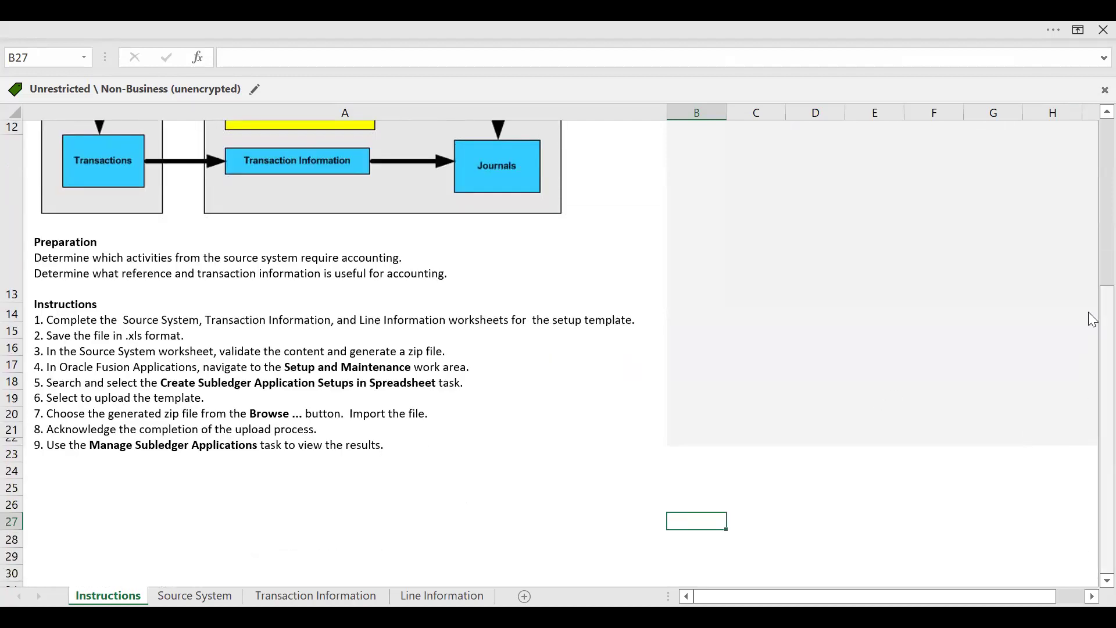
drag(1092, 319, 1091, 264)
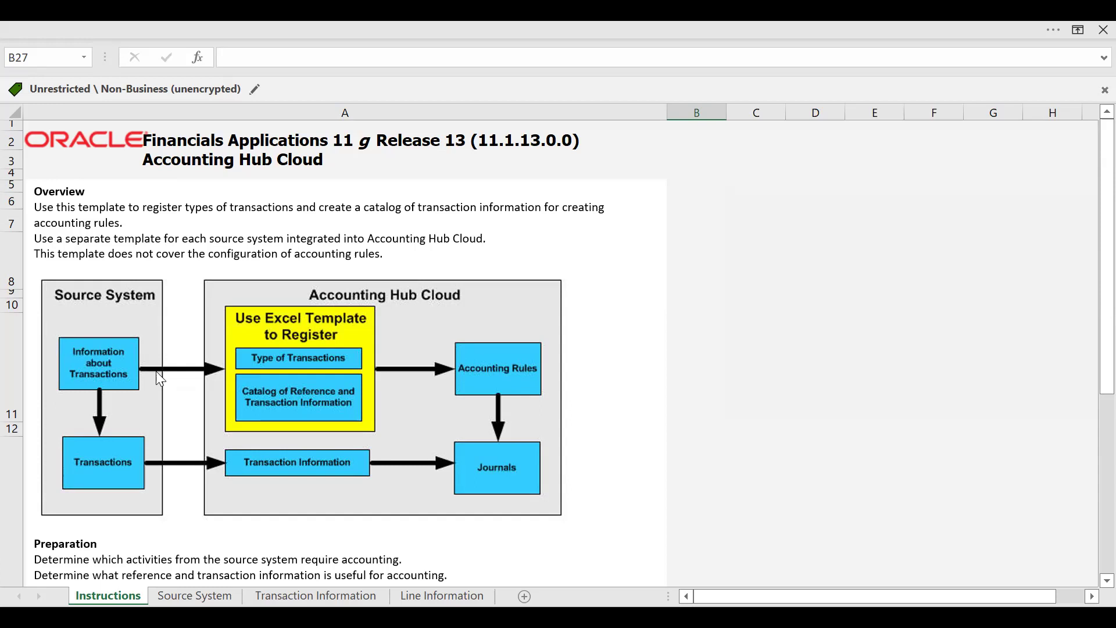
click(194, 594)
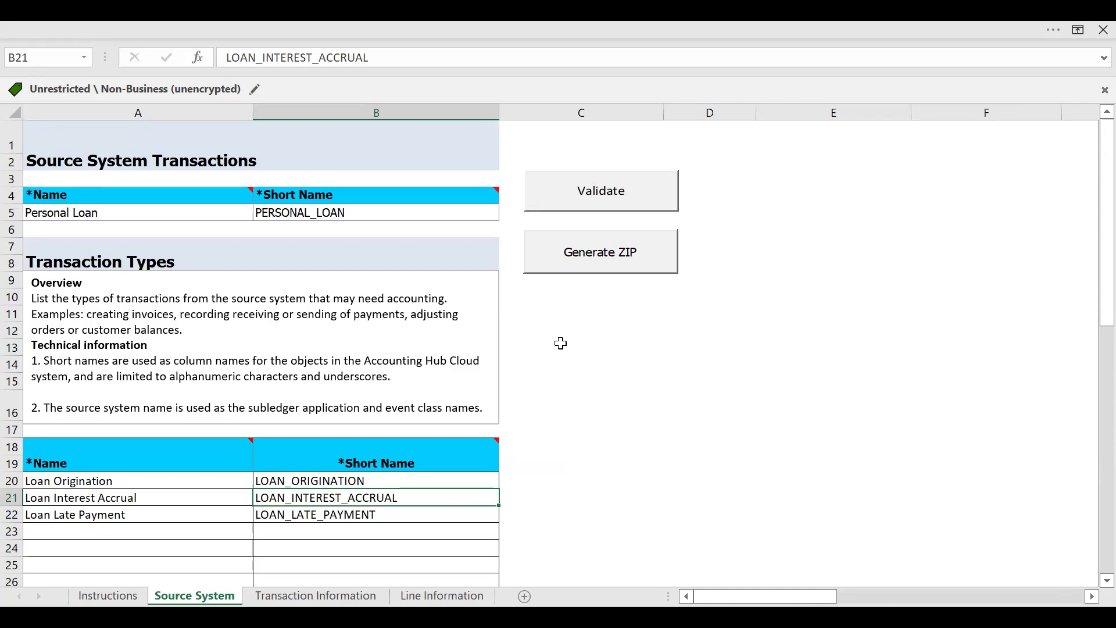
mouse_move(245, 193)
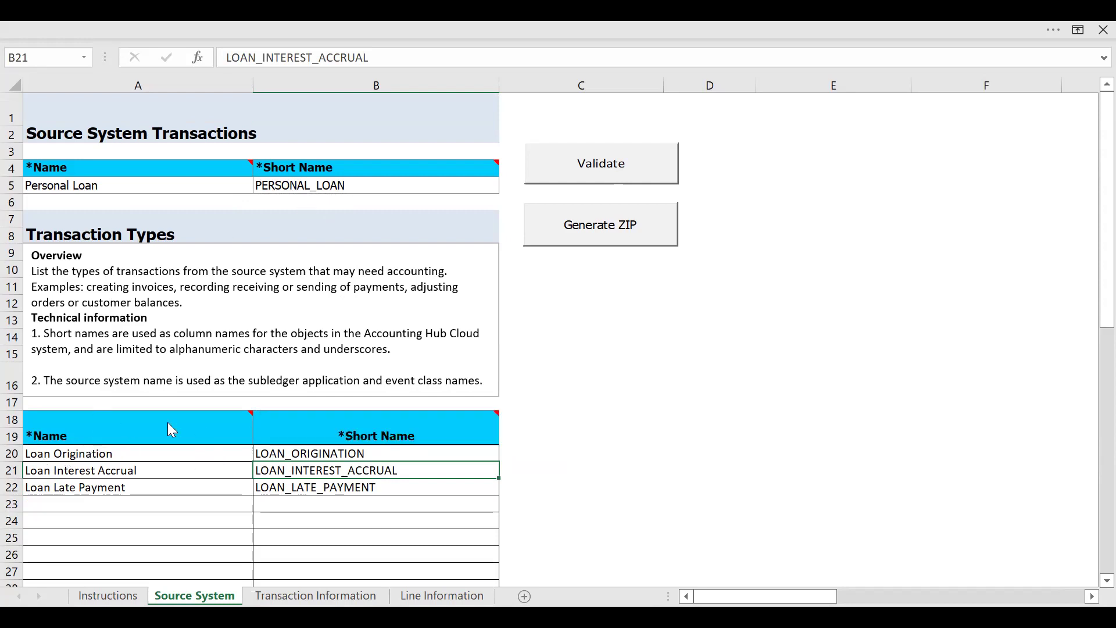
mouse_move(158, 422)
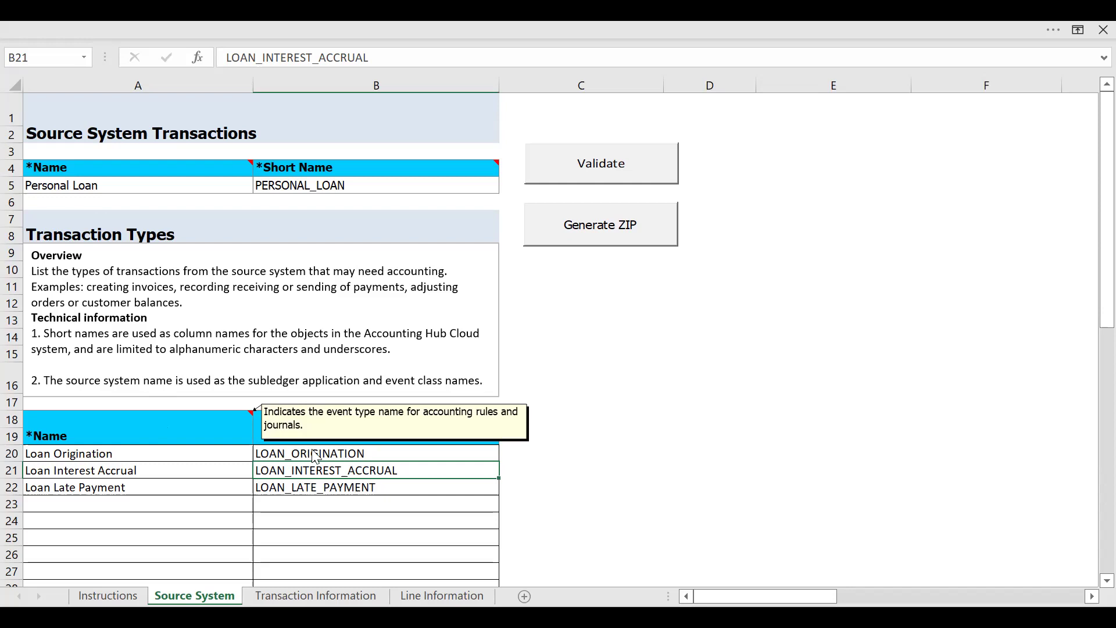
mouse_move(359, 438)
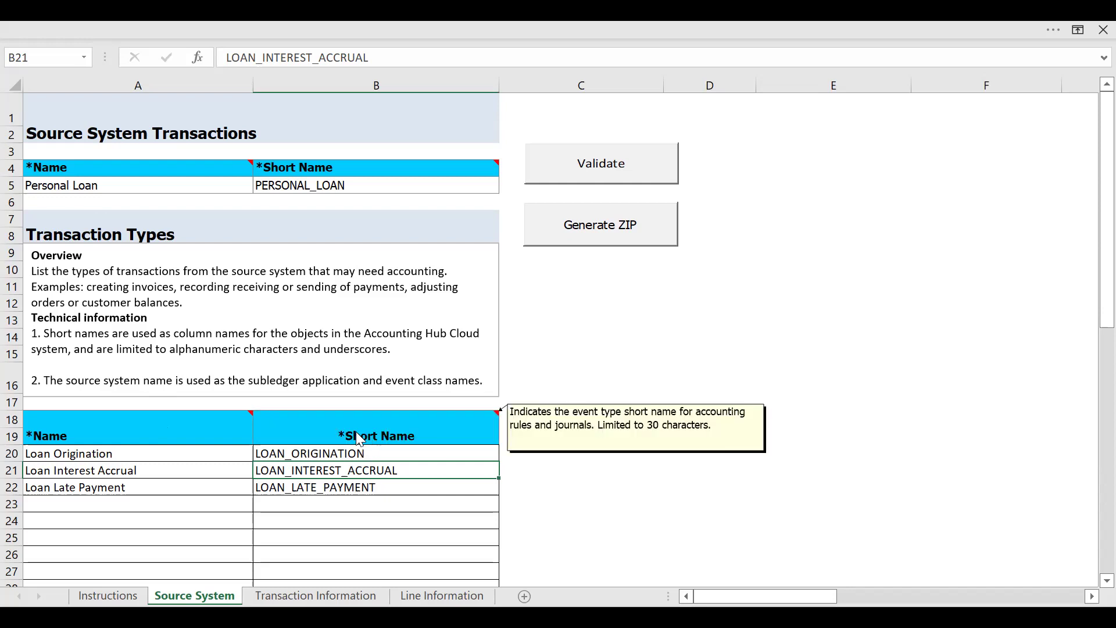
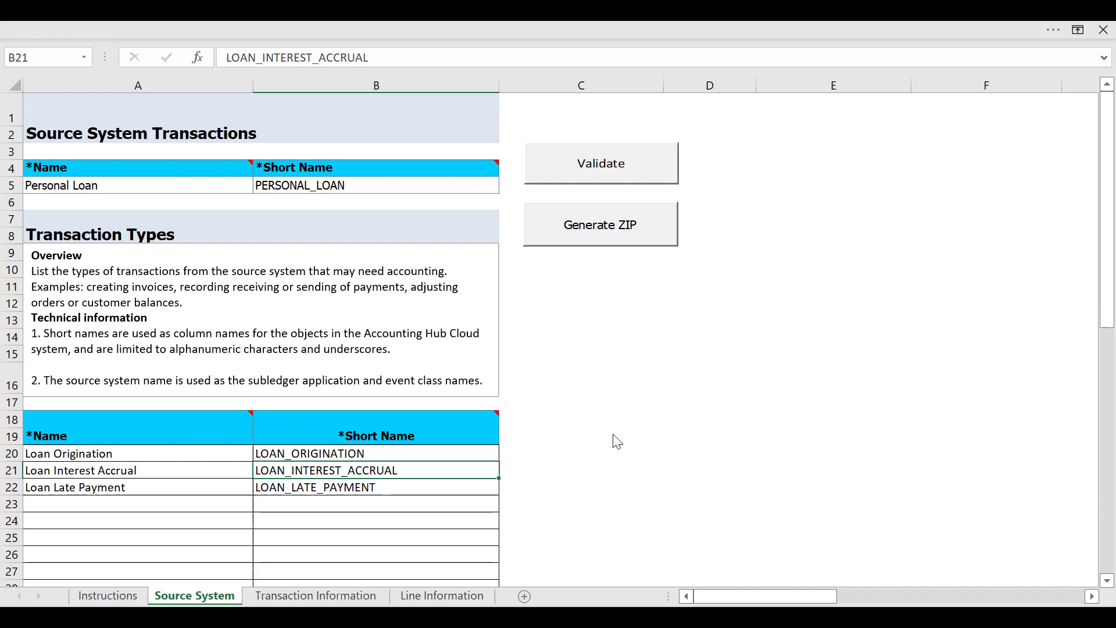
drag(1092, 273, 1089, 314)
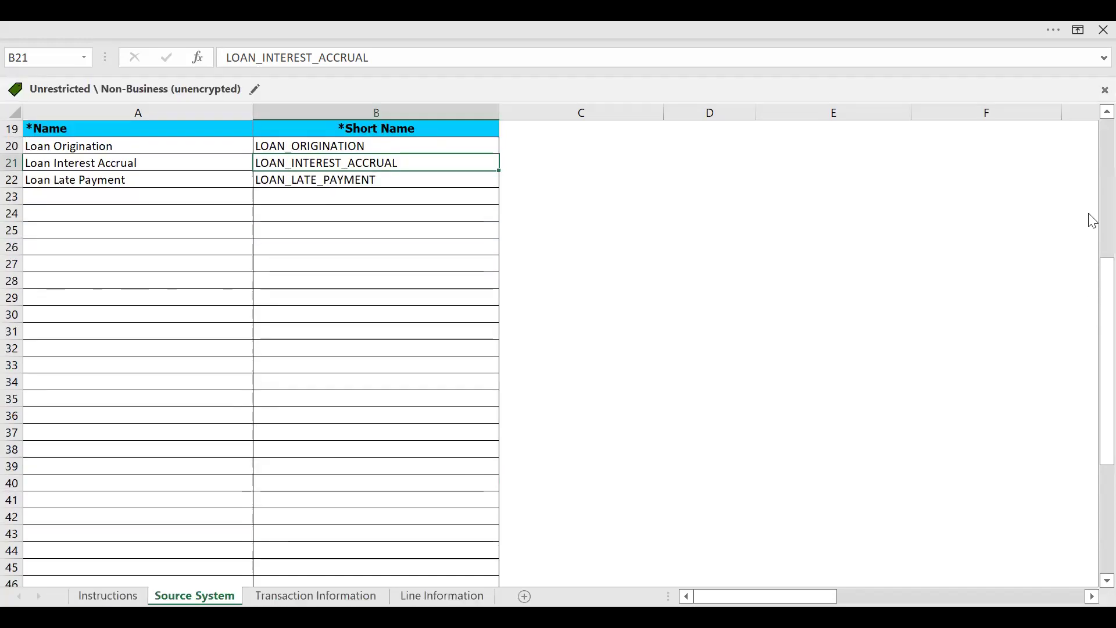
scroll(1089, 219, up, 4)
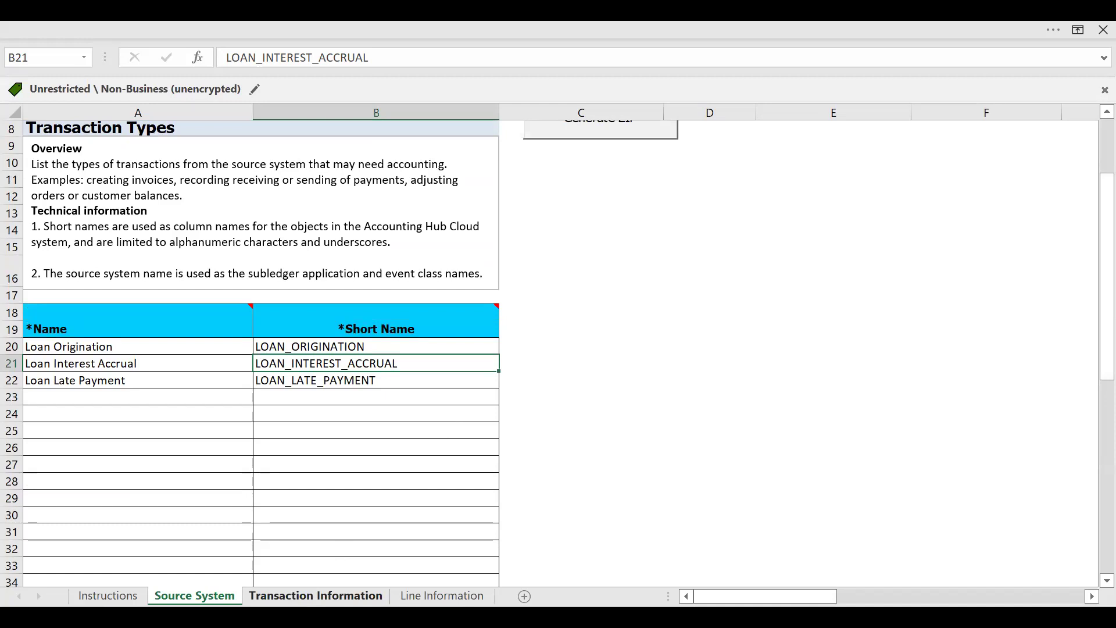
Examine the Transaction Information sheet's source list, including the notes on the Name, Short Name, Type and Journal Display columns
click(315, 596)
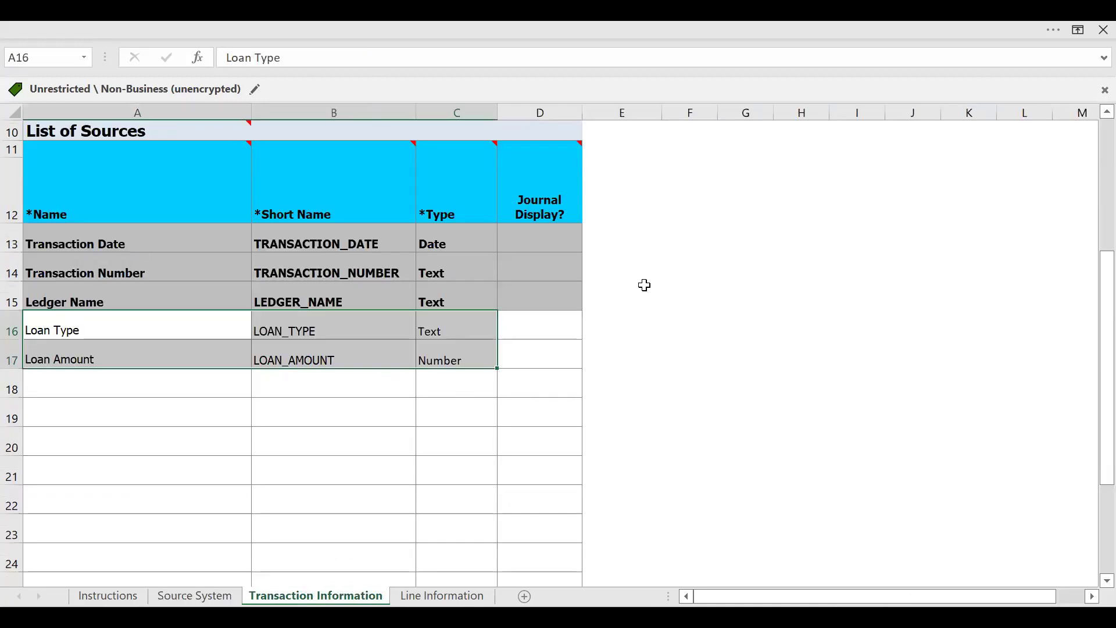
drag(1089, 381, 1090, 286)
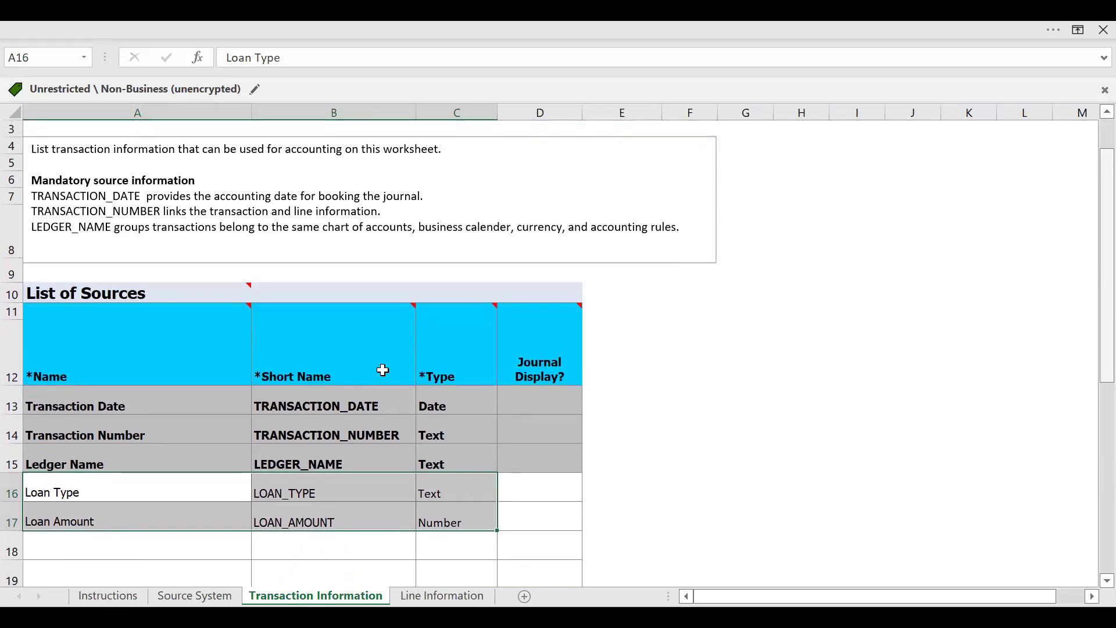
click(152, 411)
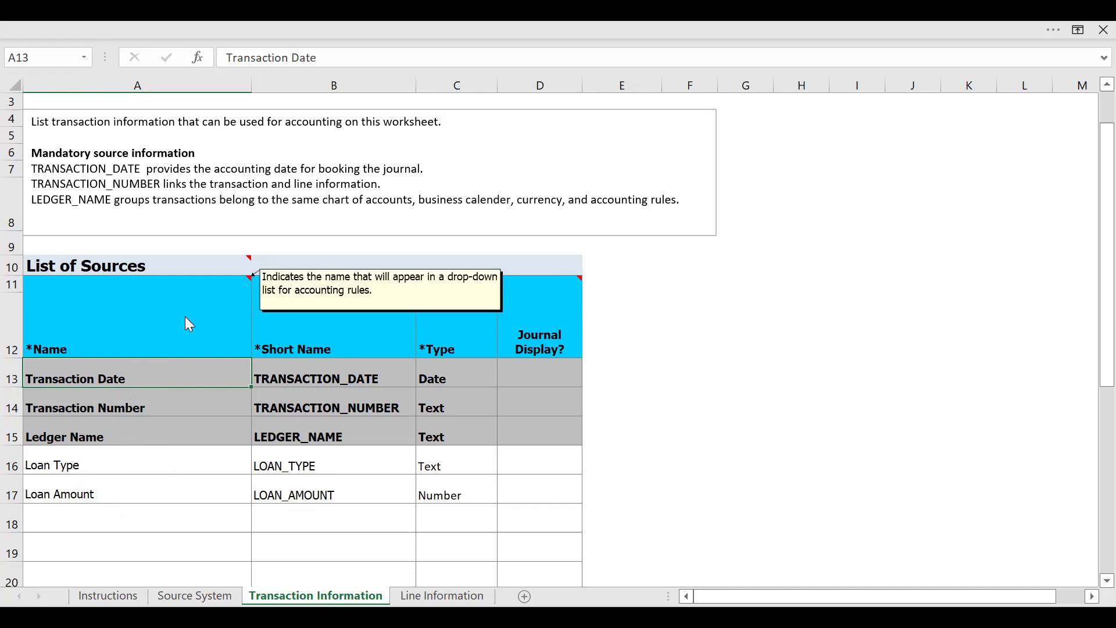
mouse_move(194, 322)
mouse_move(390, 330)
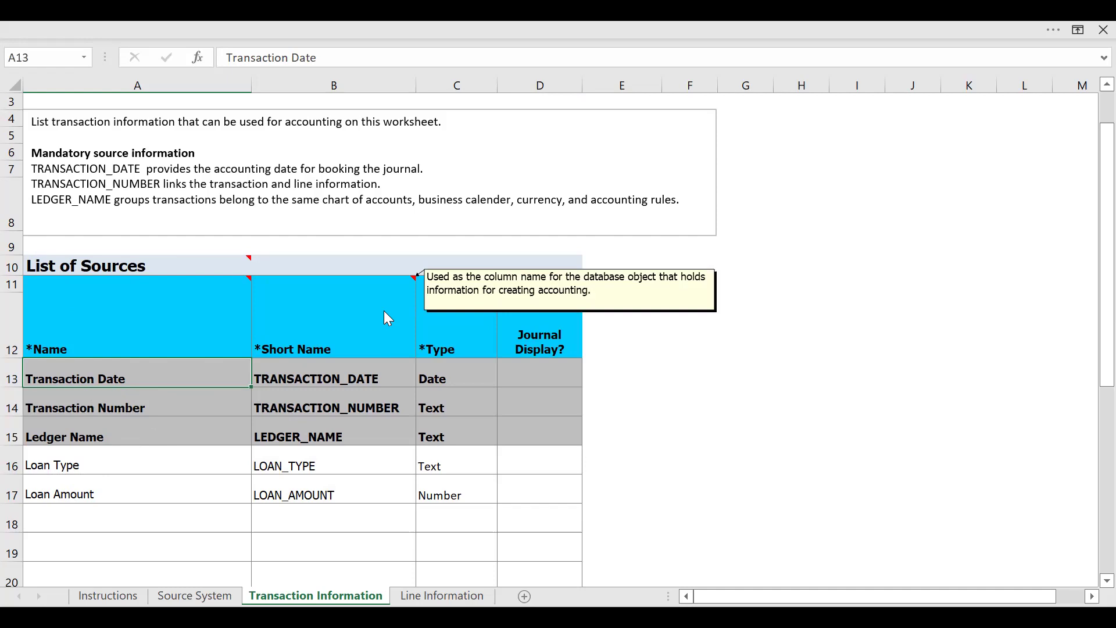
mouse_move(464, 330)
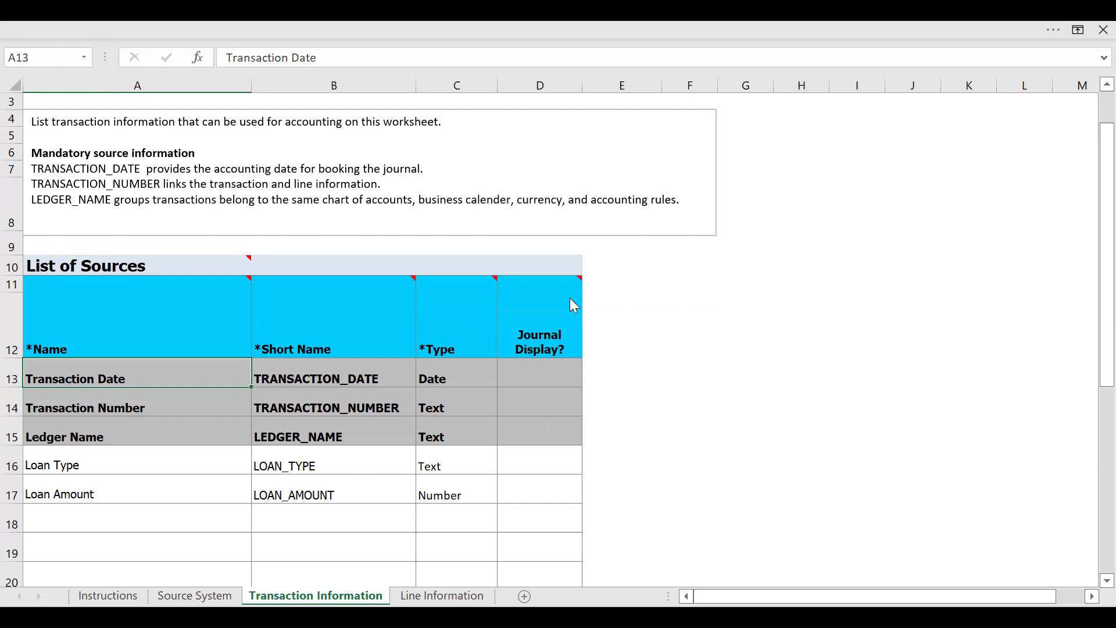
mouse_move(576, 288)
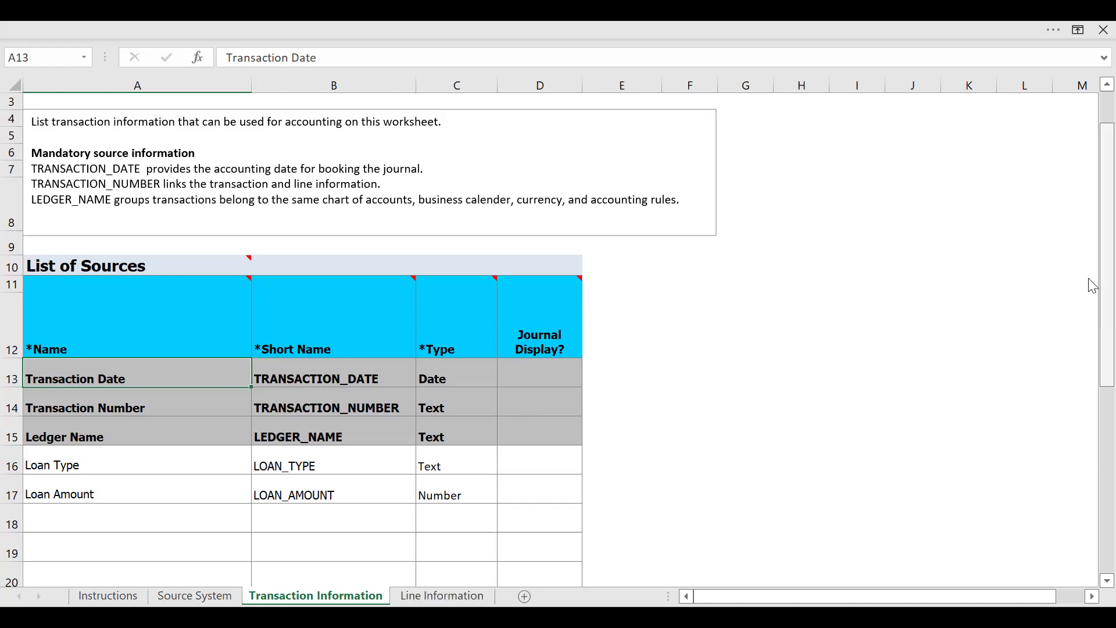
drag(1091, 280, 1090, 153)
Examine the Line Information sheet's instructions, mandatory sources and the Chart of Accounts Value column
click(465, 594)
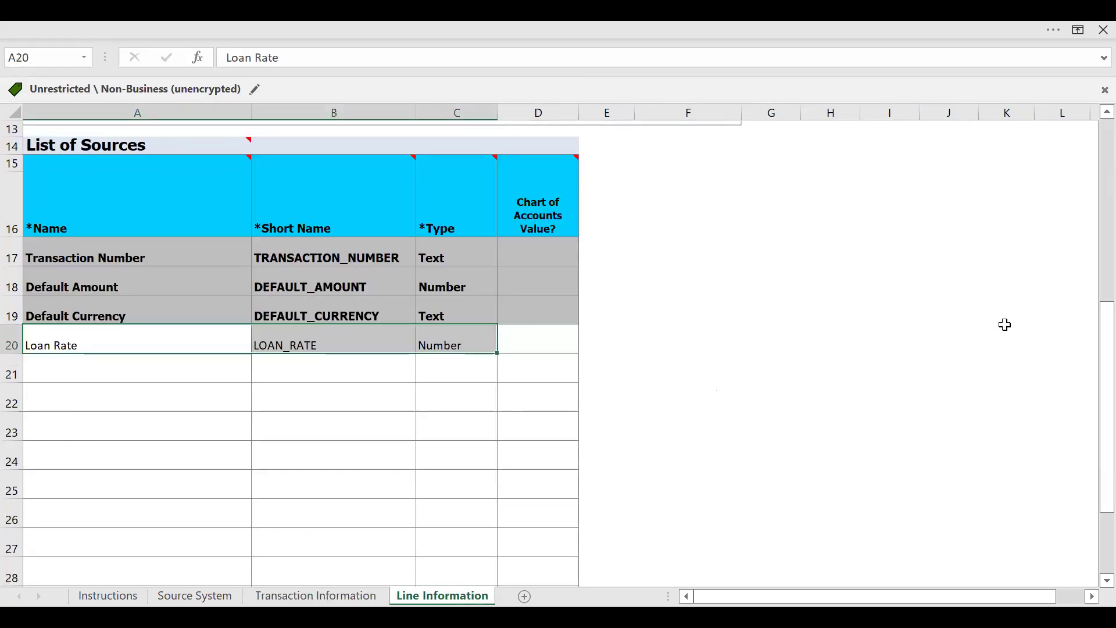
drag(1090, 340, 1092, 206)
scroll(844, 408, up, 1)
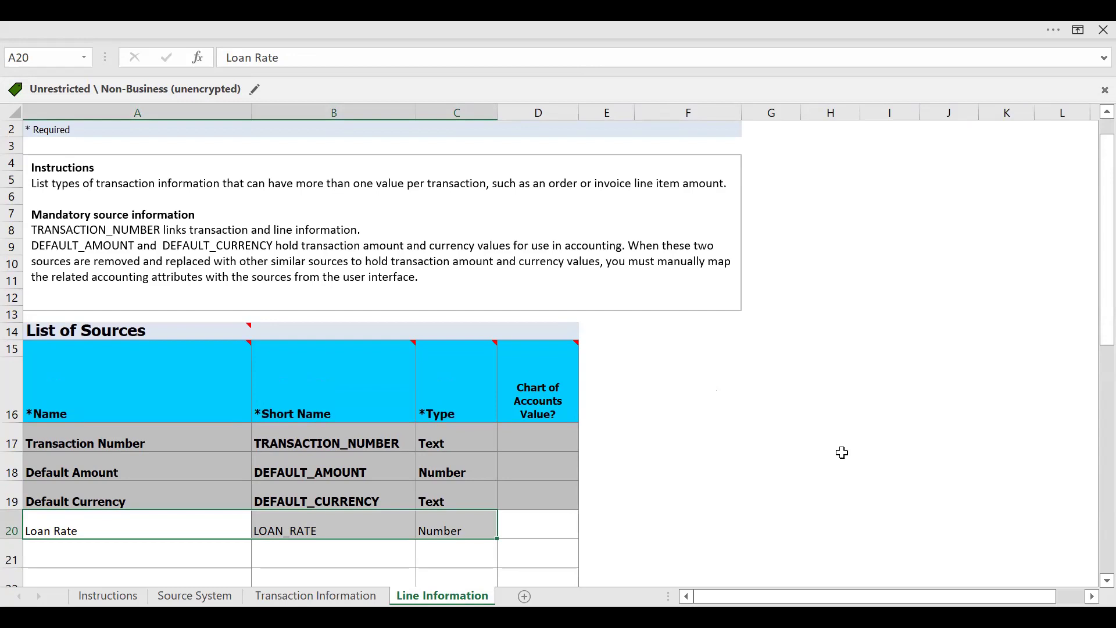
click(122, 453)
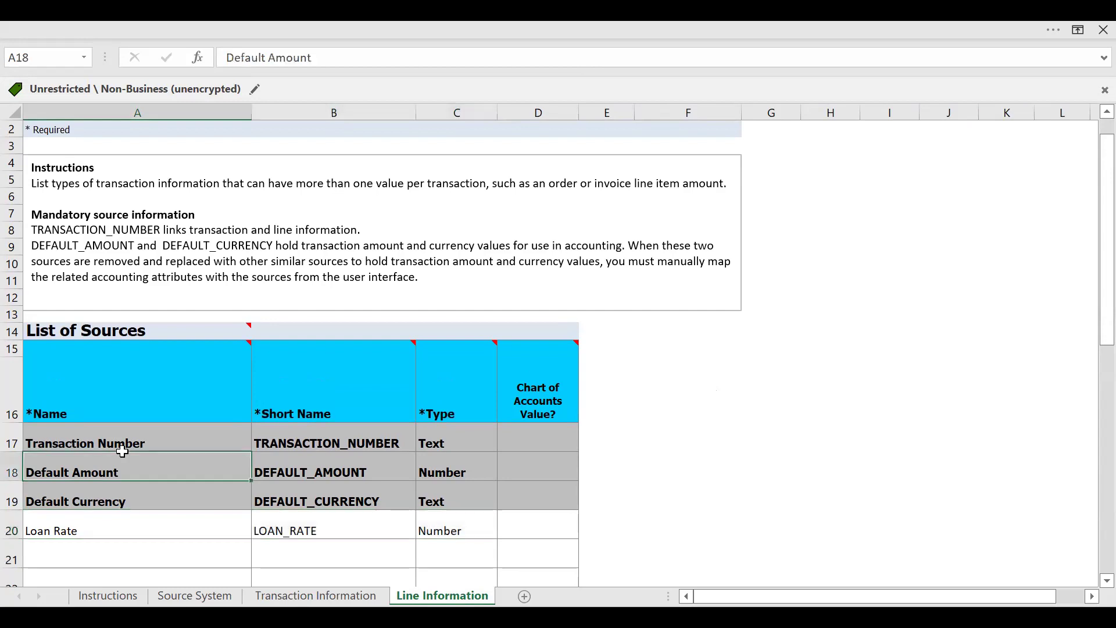
click(77, 434)
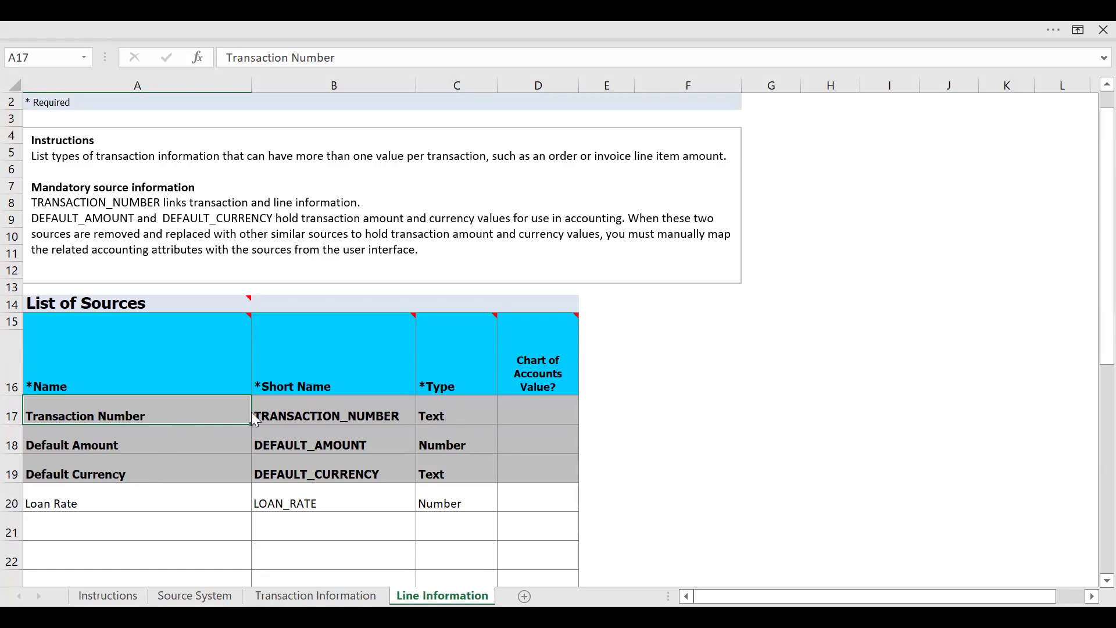
mouse_move(556, 336)
scroll(1089, 110, up, 1)
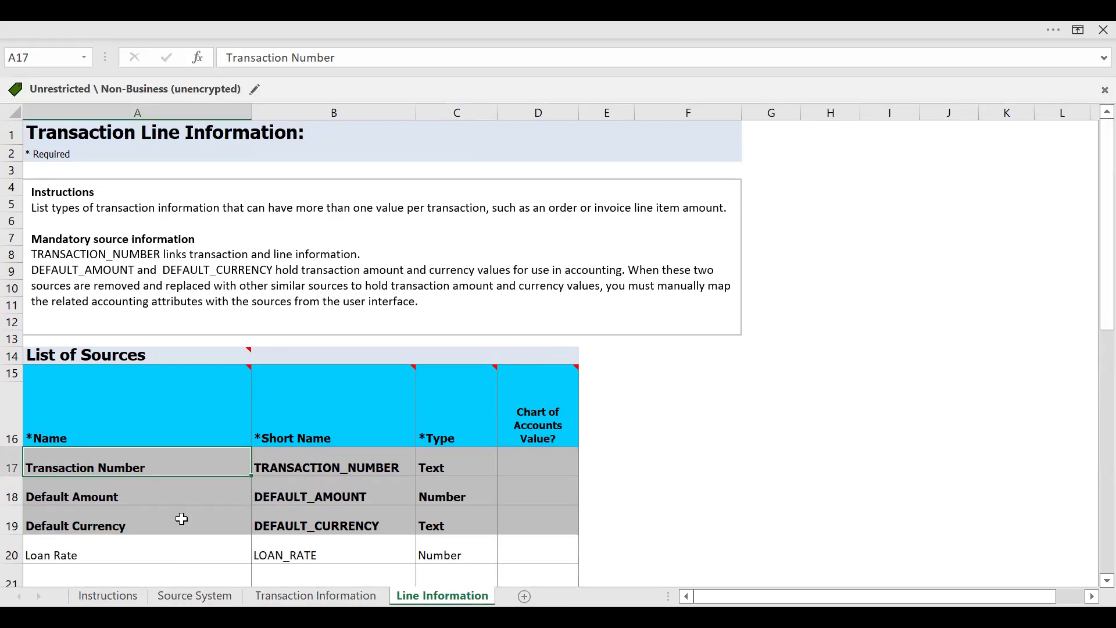
Validate the setup template from the Source System sheet and generate its ZIP file in the Downloads folder
click(195, 595)
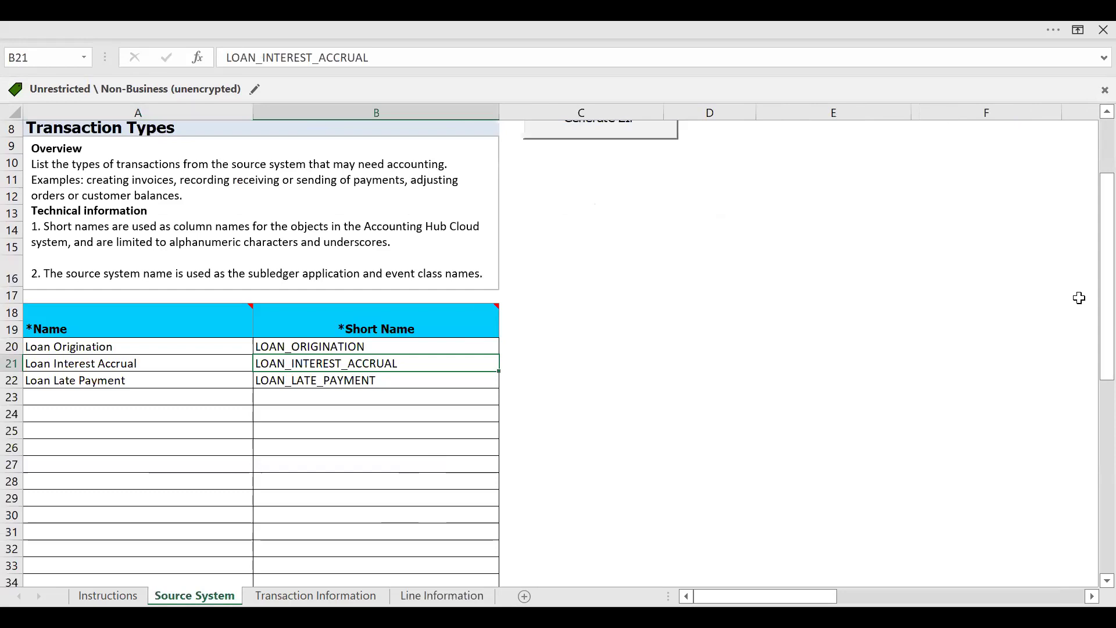
drag(1089, 318, 1093, 261)
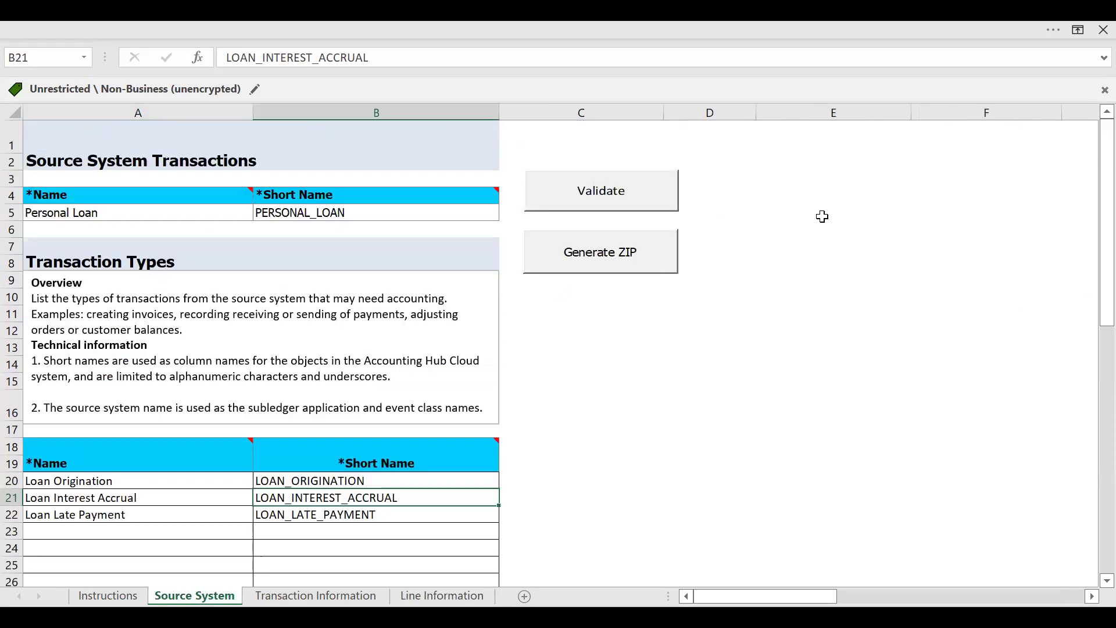
click(615, 199)
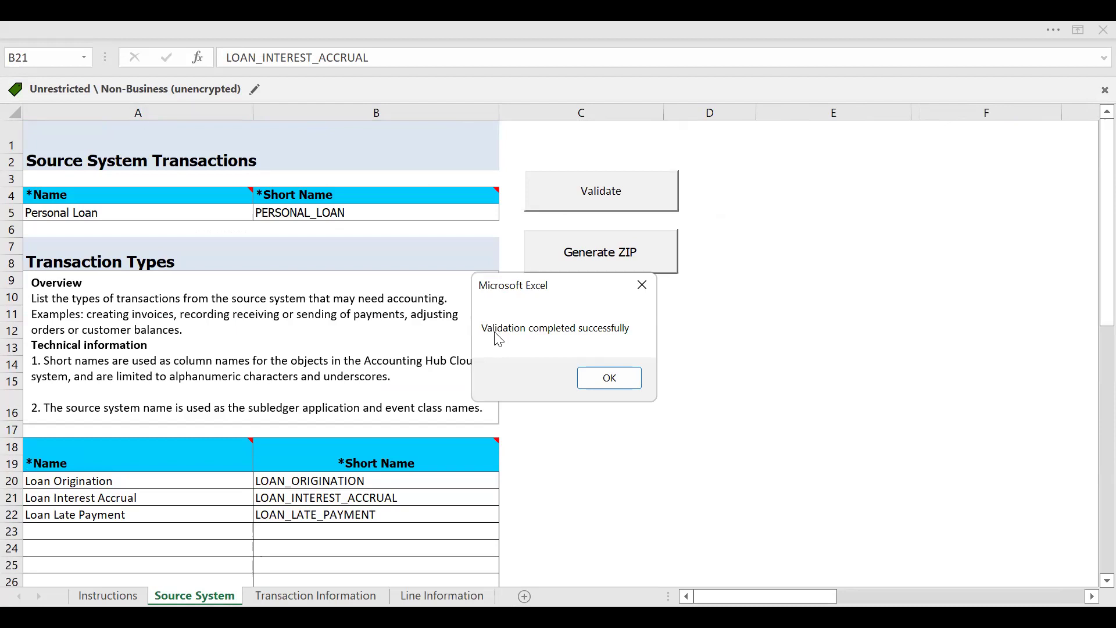
click(642, 291)
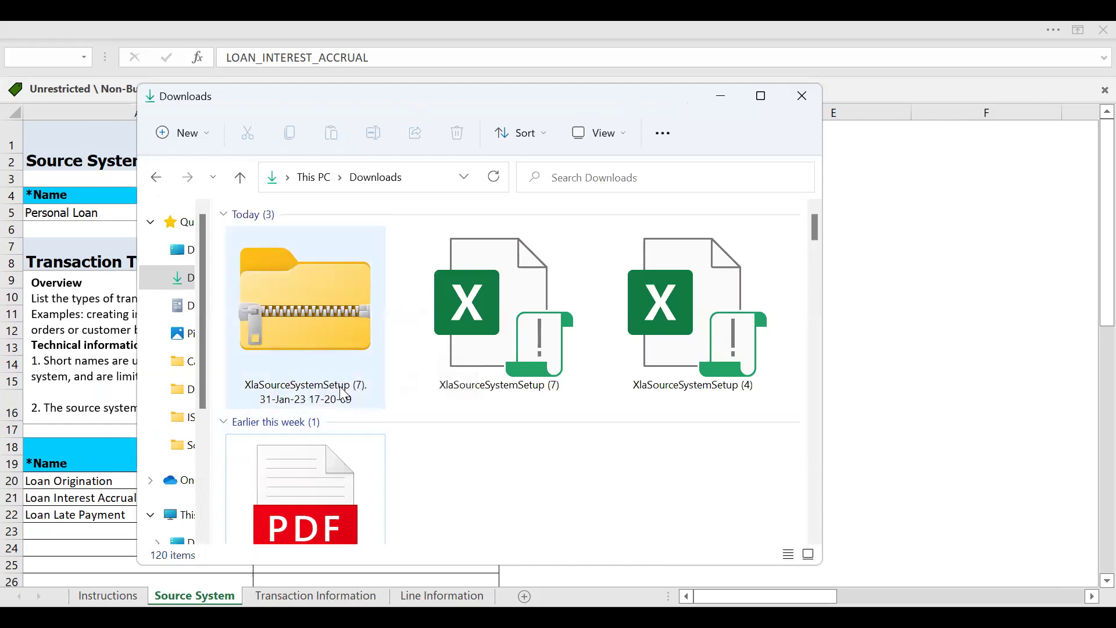
mouse_move(358, 390)
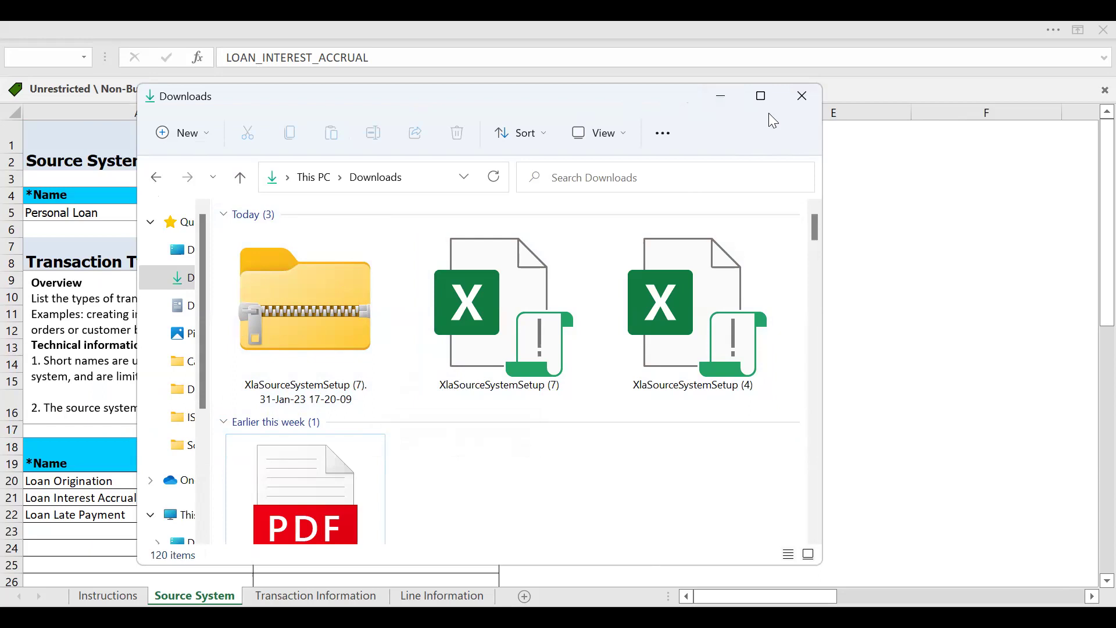
click(720, 100)
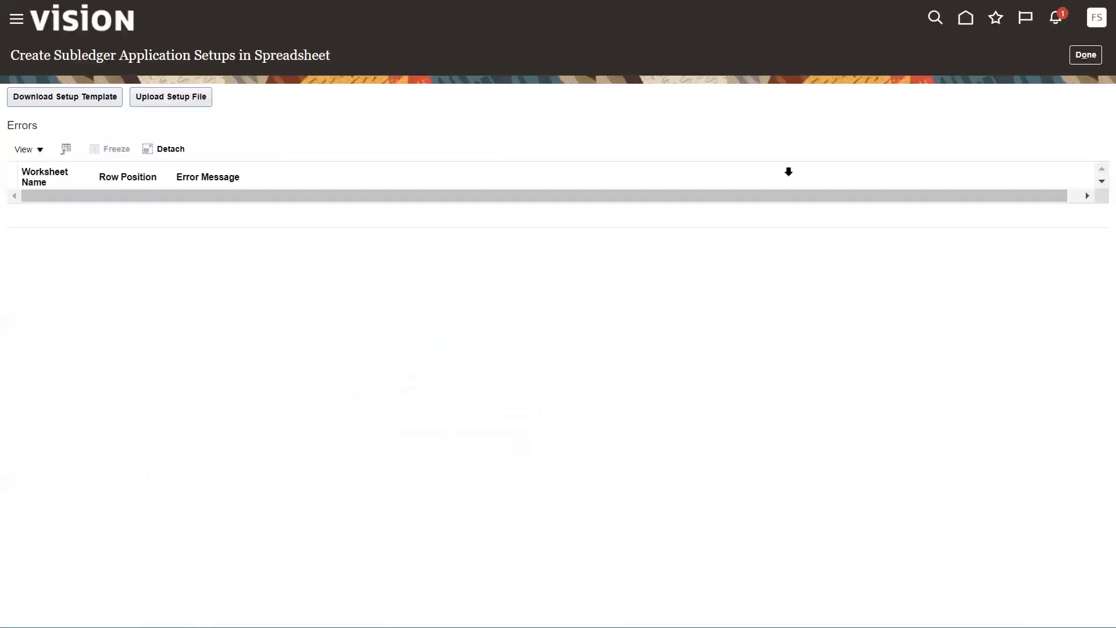
Reopen the Create Subledger Application Setups in Spreadsheet task and upload the setup file XlaSourceSystemSetup (7). 31-Jan-23 17-20-09.zip
click(1080, 60)
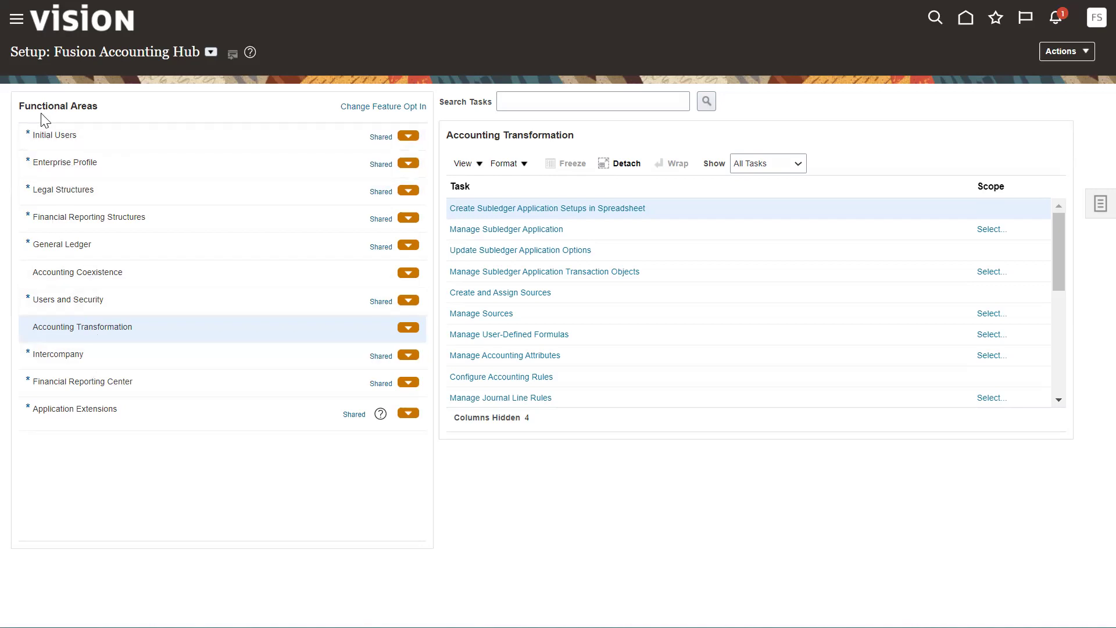
click(500, 208)
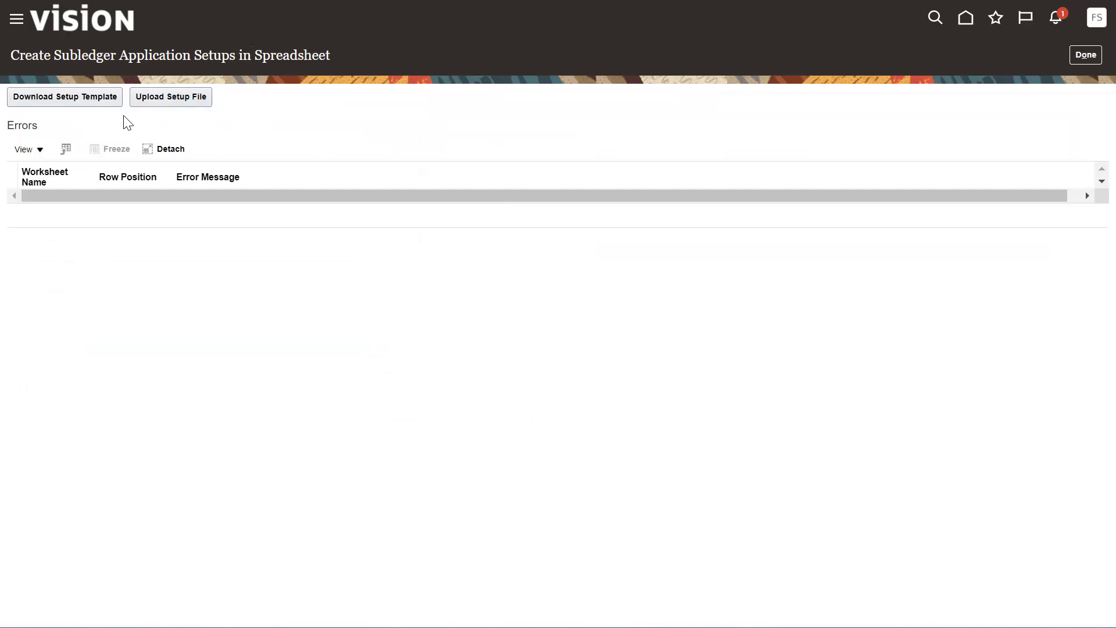
click(183, 99)
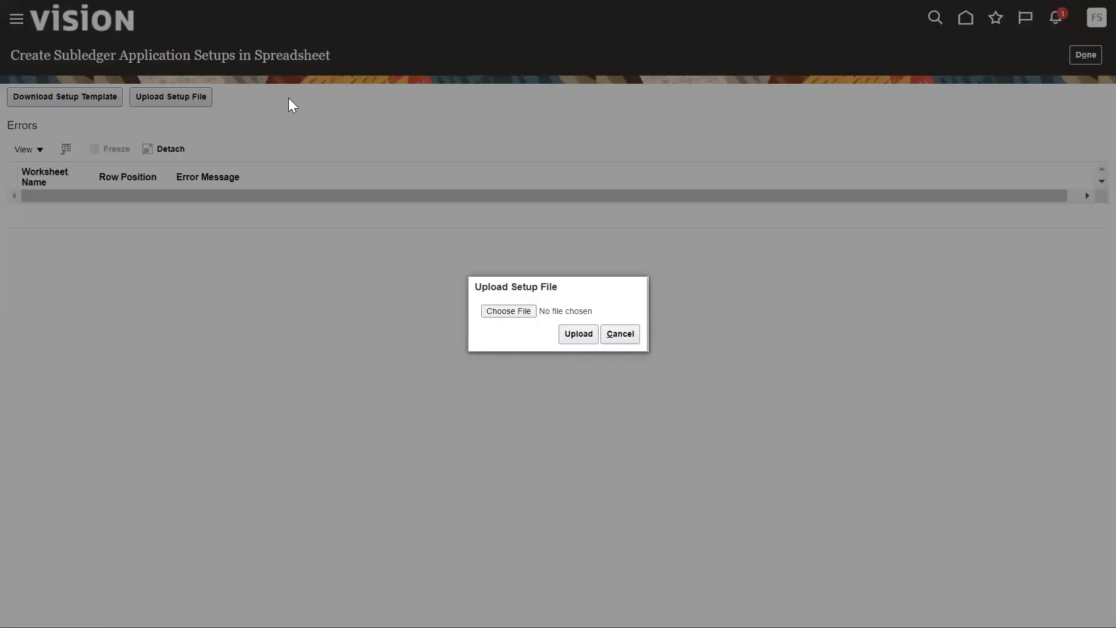
click(503, 318)
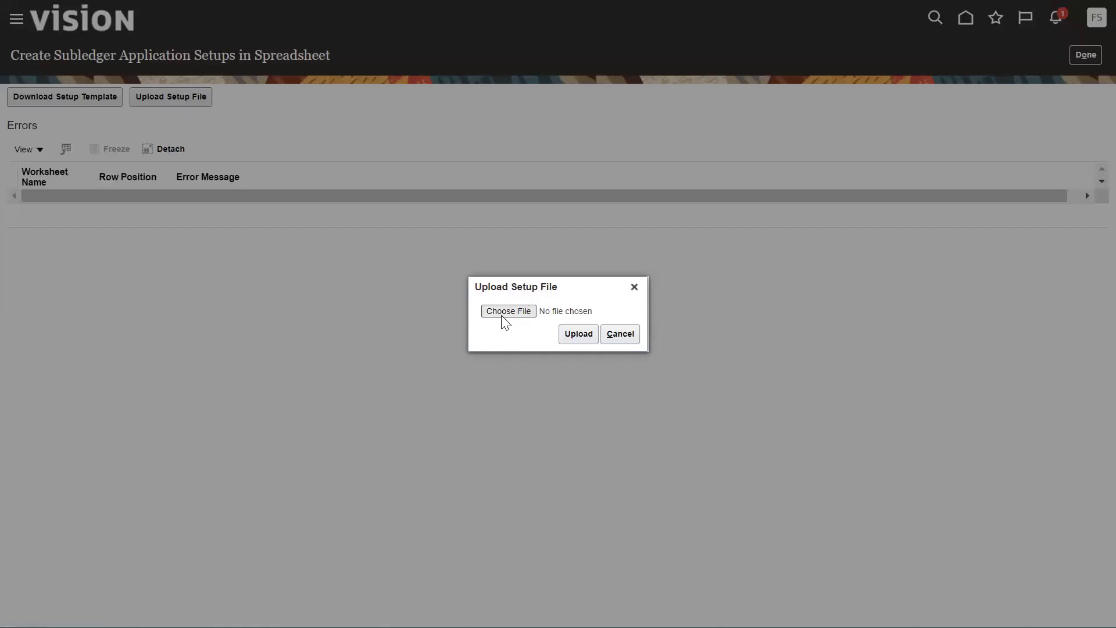
click(501, 315)
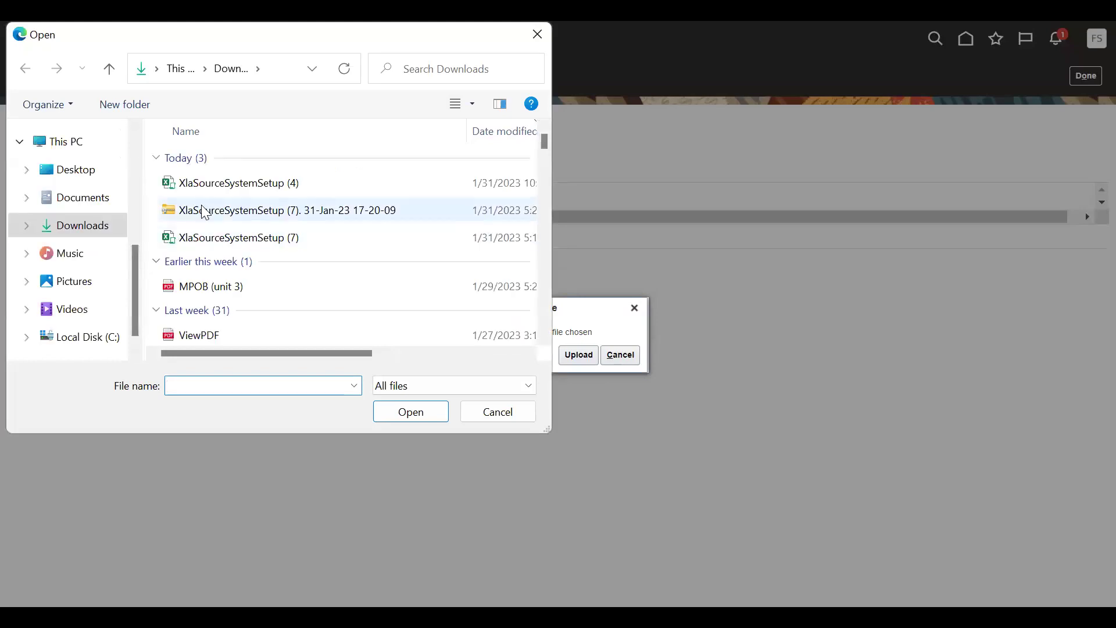
click(219, 213)
double_click(219, 213)
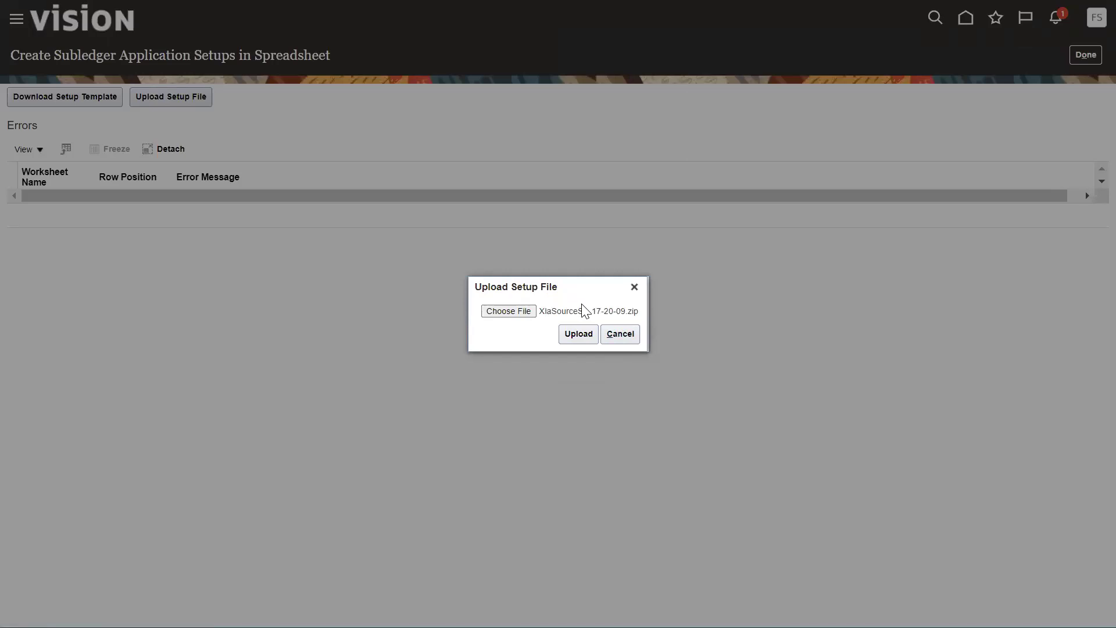
click(568, 336)
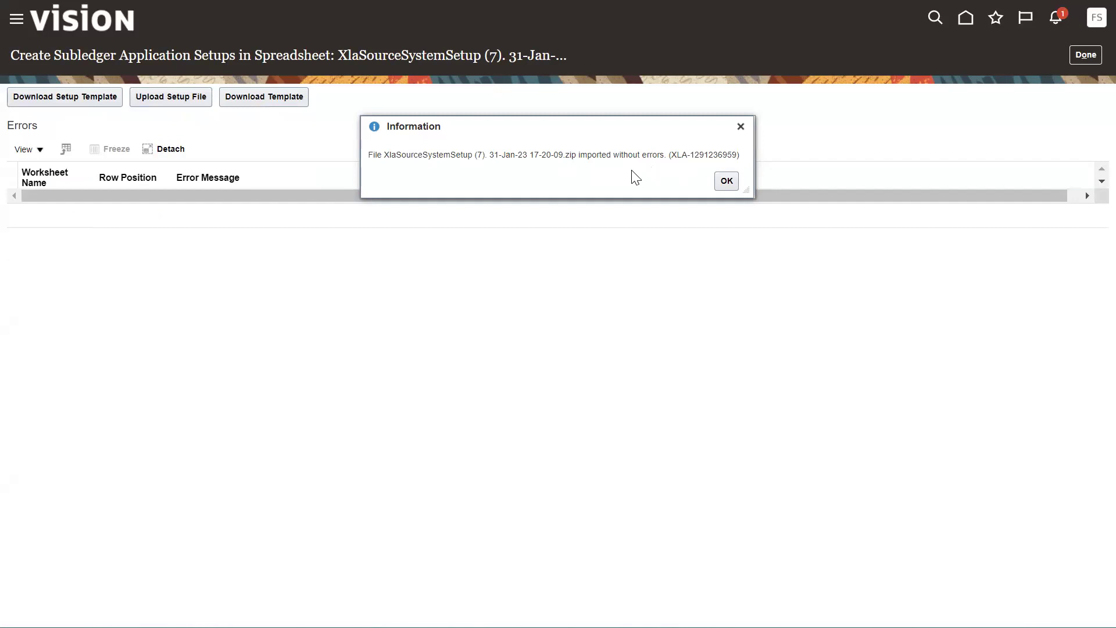
click(727, 181)
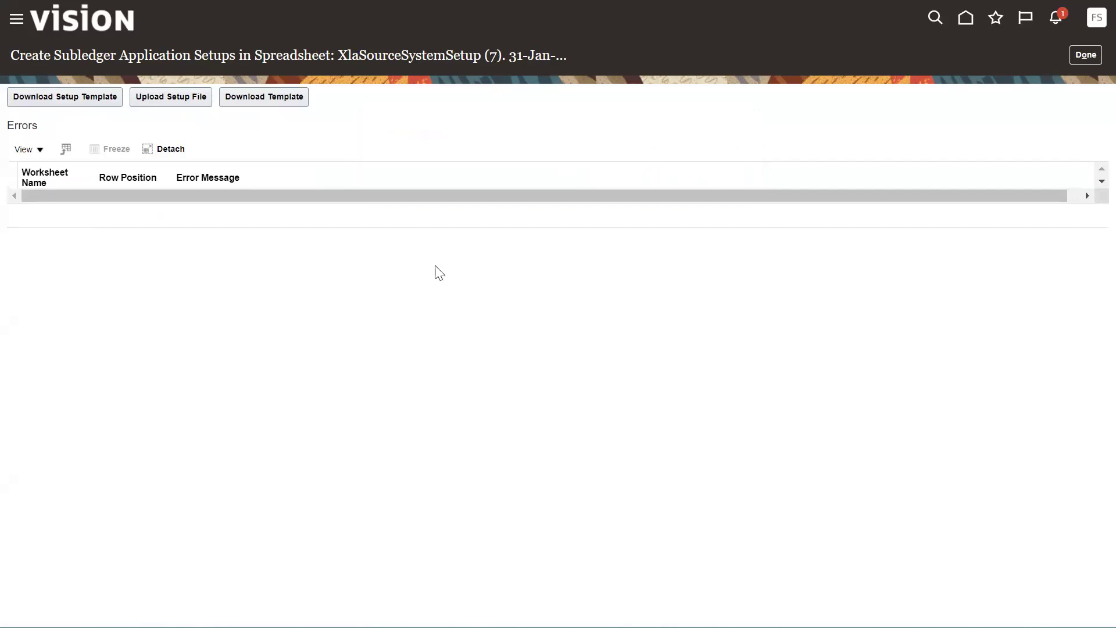
click(1084, 53)
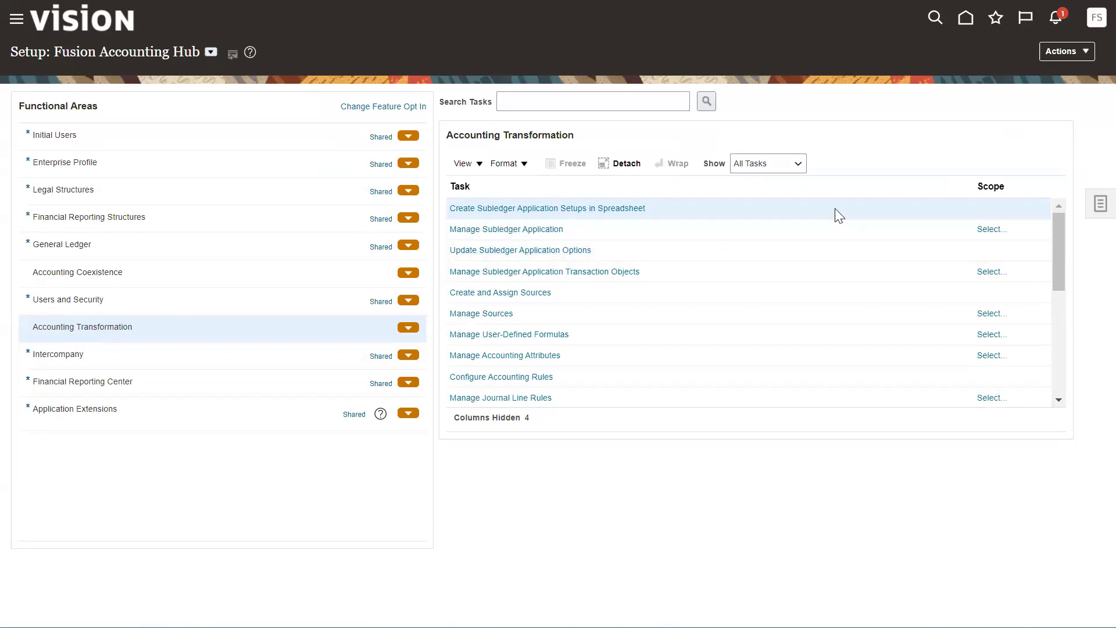
Set the scope of the Manage Subledger Application task to the Personal Loan subledger application and go to the task
click(985, 230)
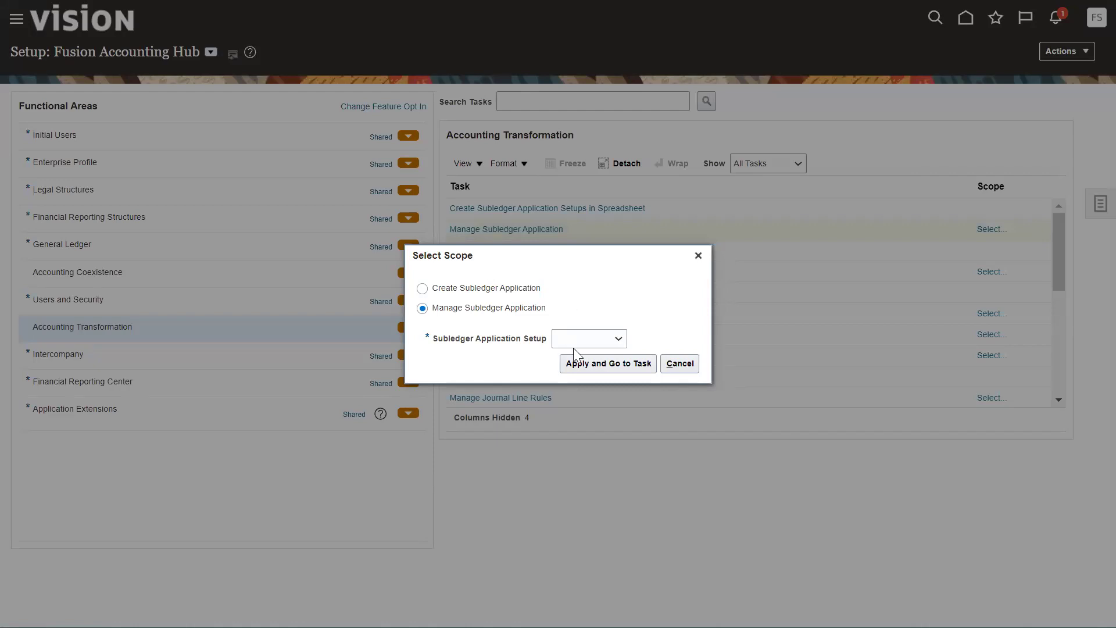
click(586, 369)
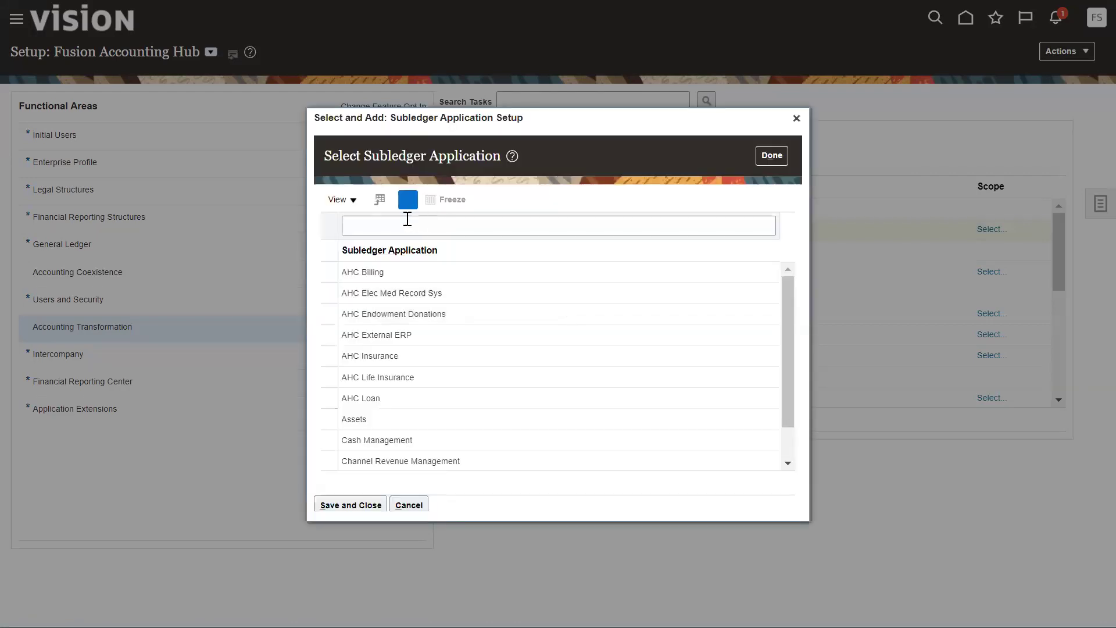
click(408, 221)
text(Personal)
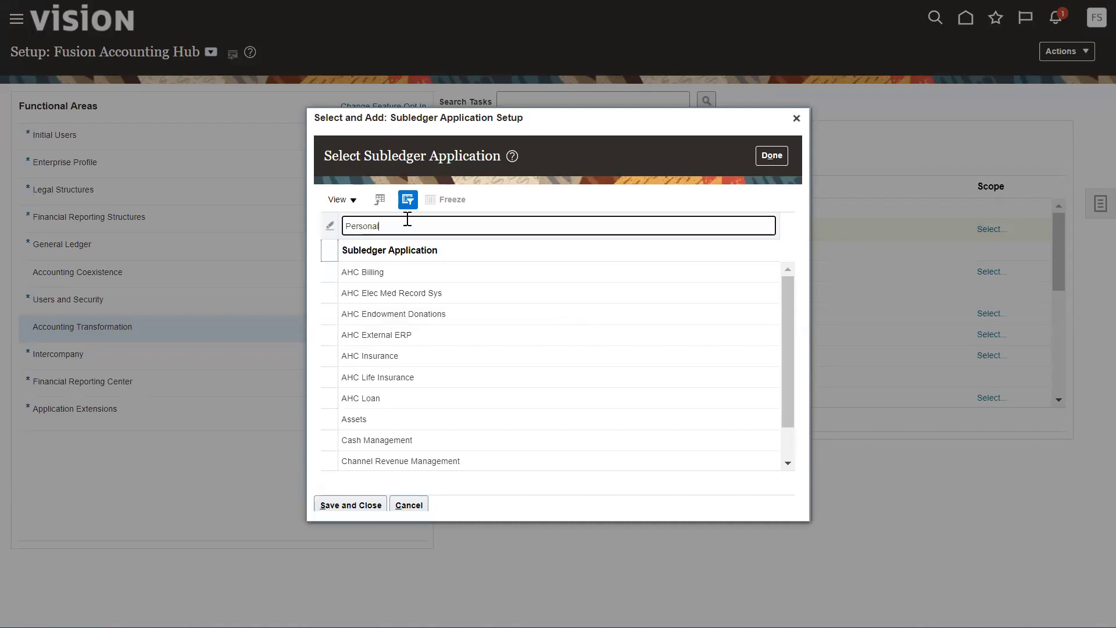
text( Loan)
key(Return)
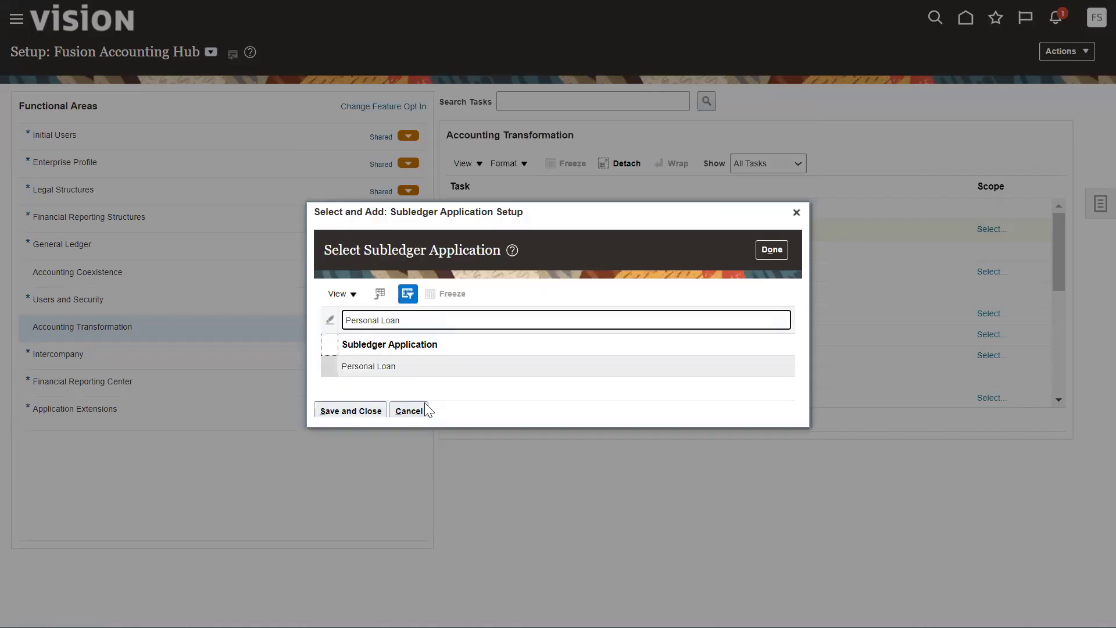
click(390, 365)
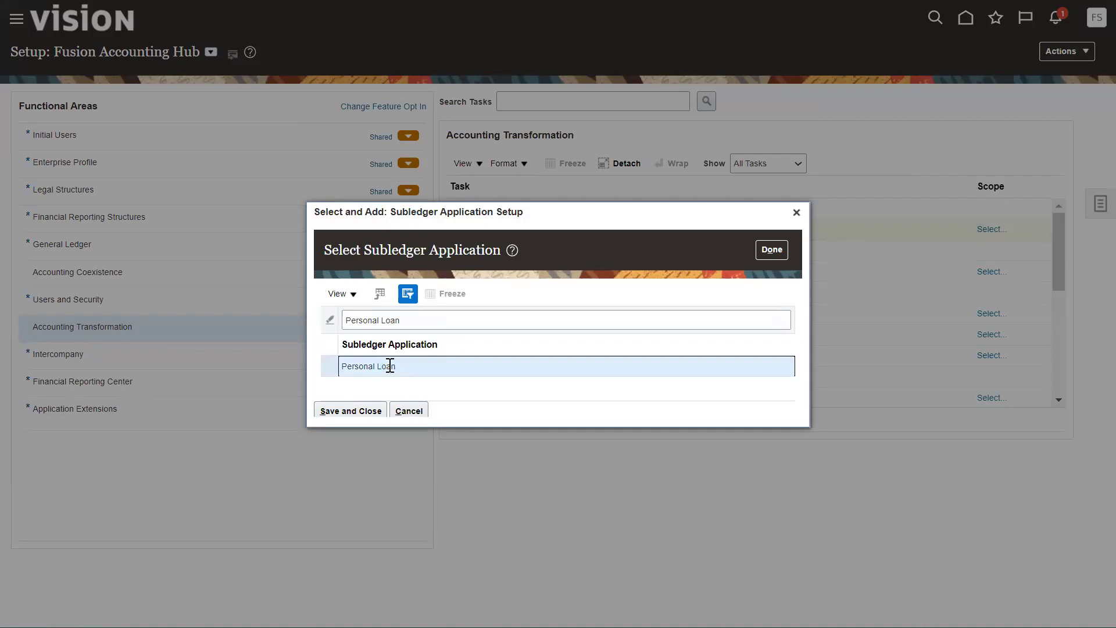
click(348, 410)
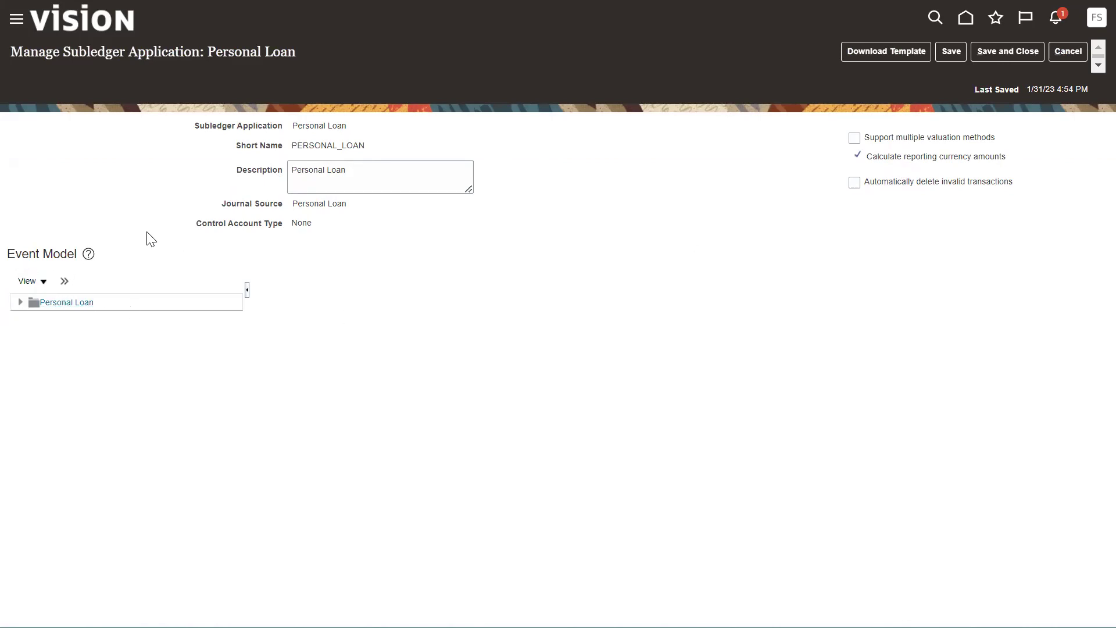
Expand the Personal Loan event model, review the Loan Interest Accrual and Loan Late Payment event types, and save and close
click(20, 303)
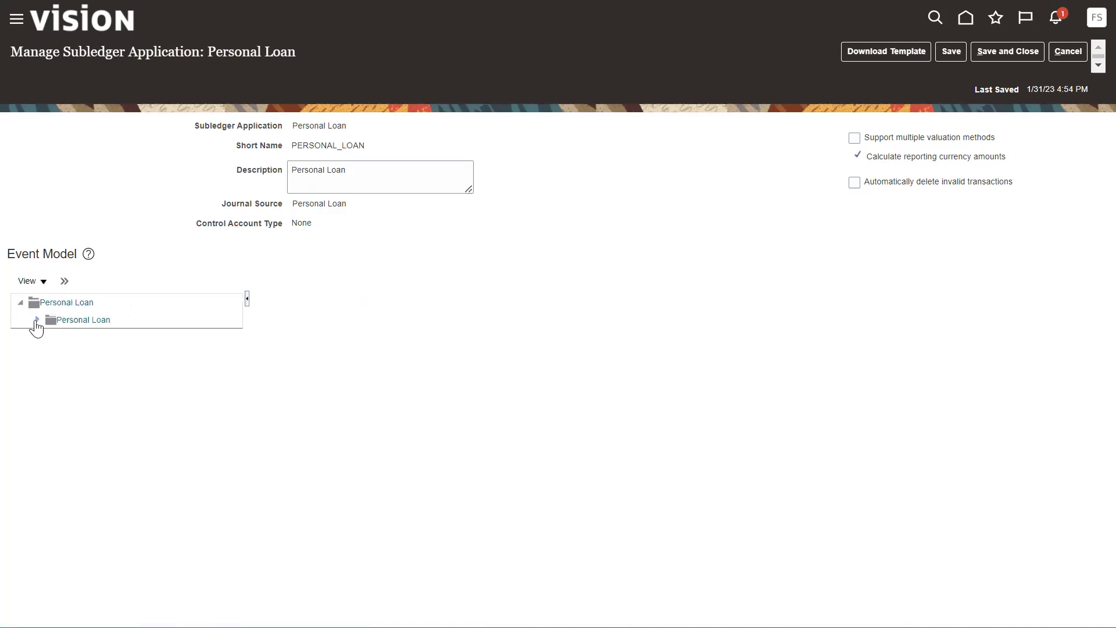
click(36, 319)
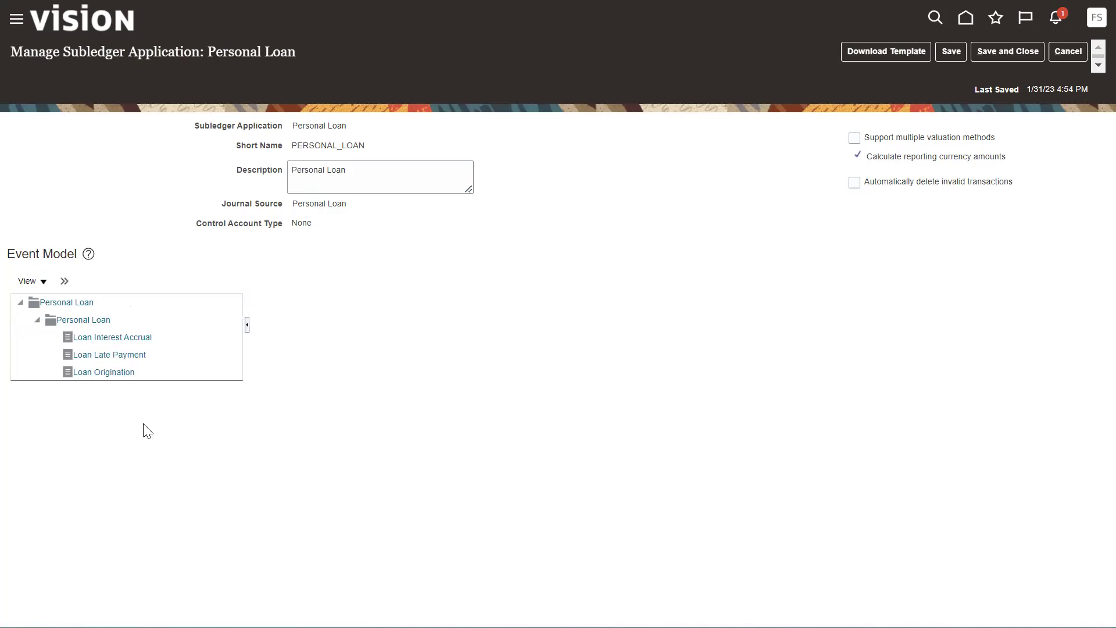
click(114, 338)
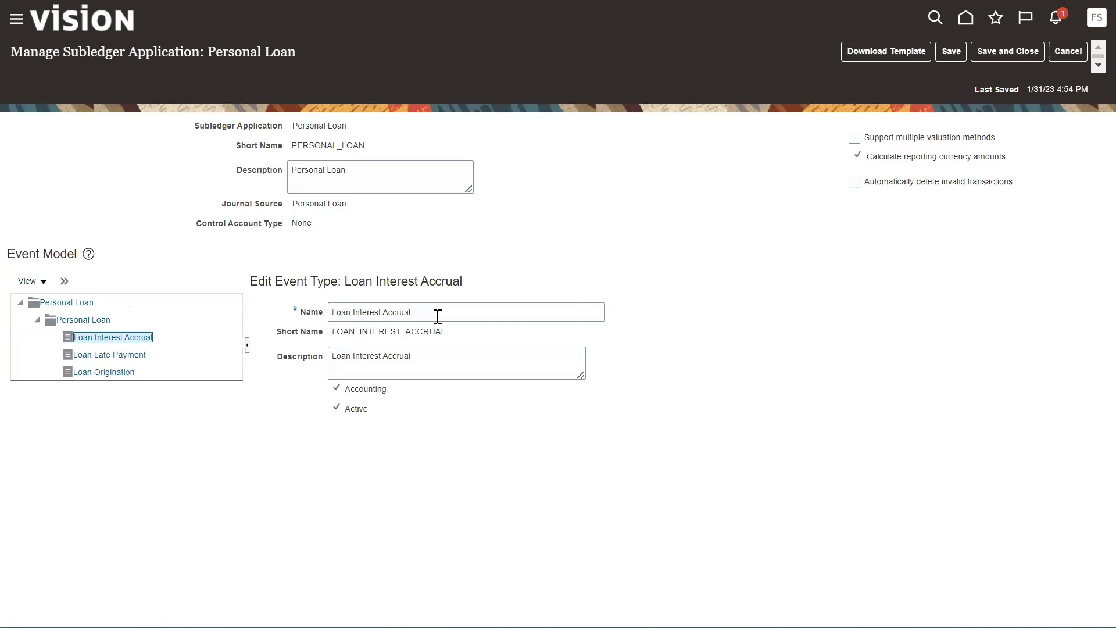
click(114, 355)
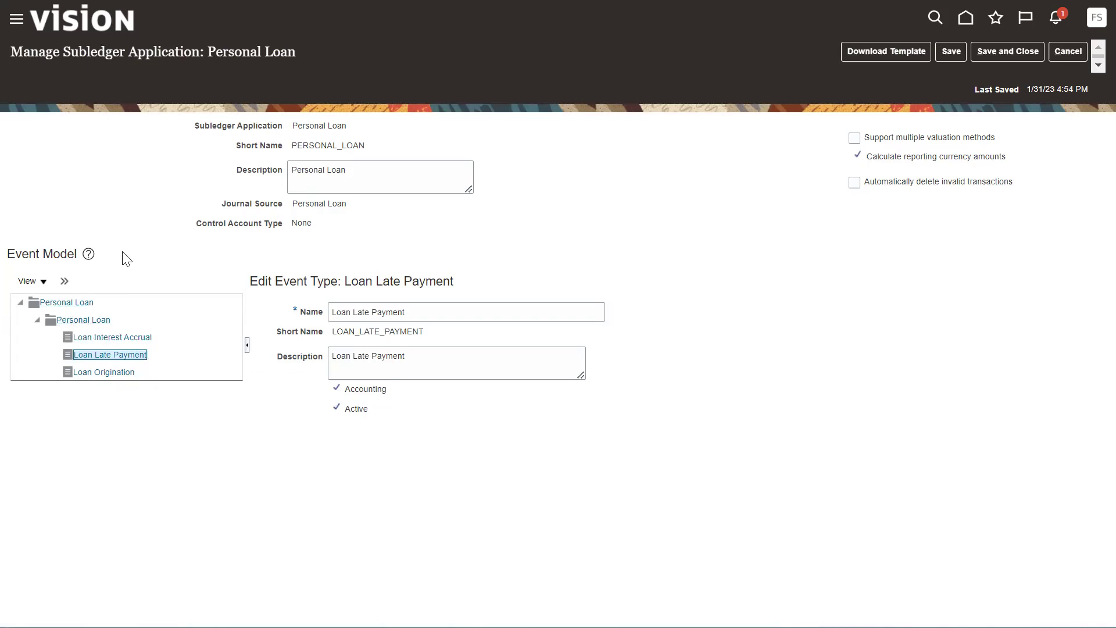
click(168, 237)
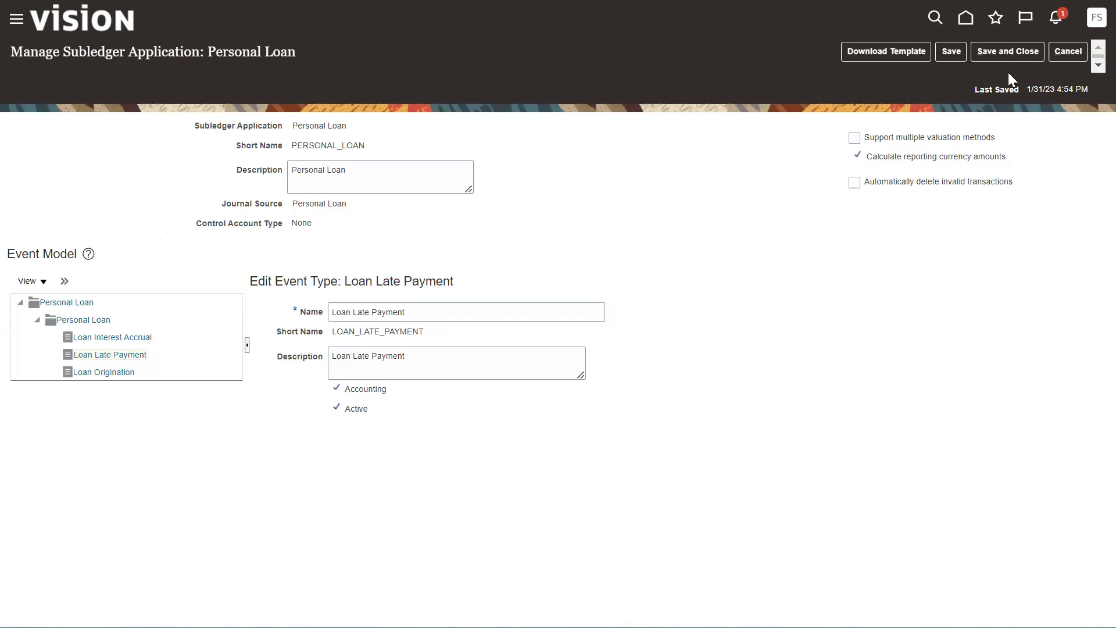
click(986, 52)
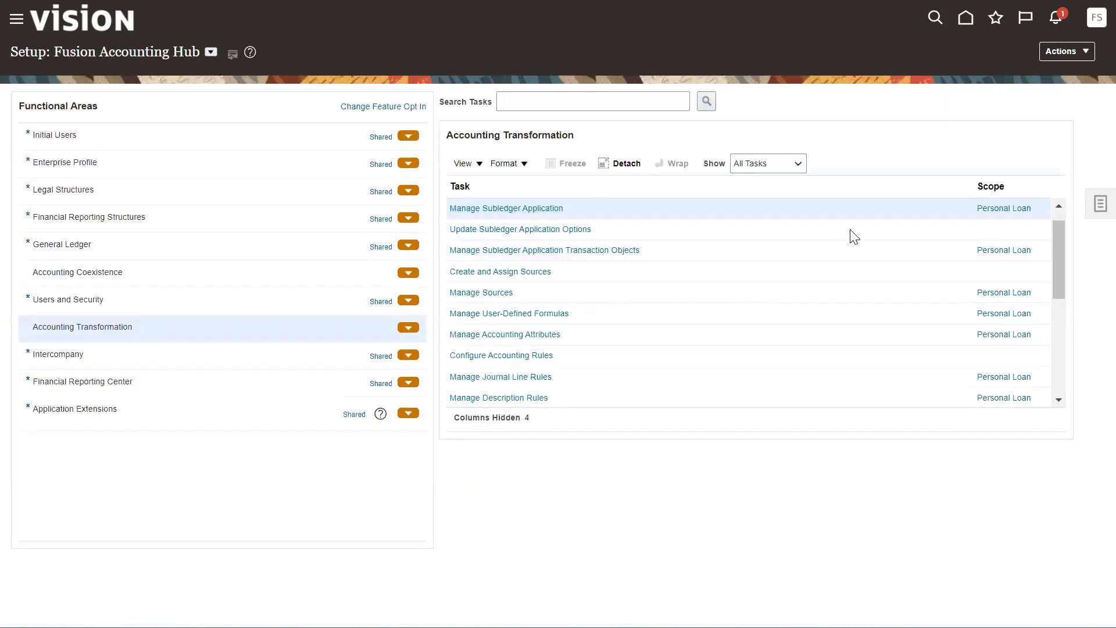
Reopen the Personal Loan subledger application and examine its process category, its event class with User Transaction Identifiers, and all three event types
click(496, 208)
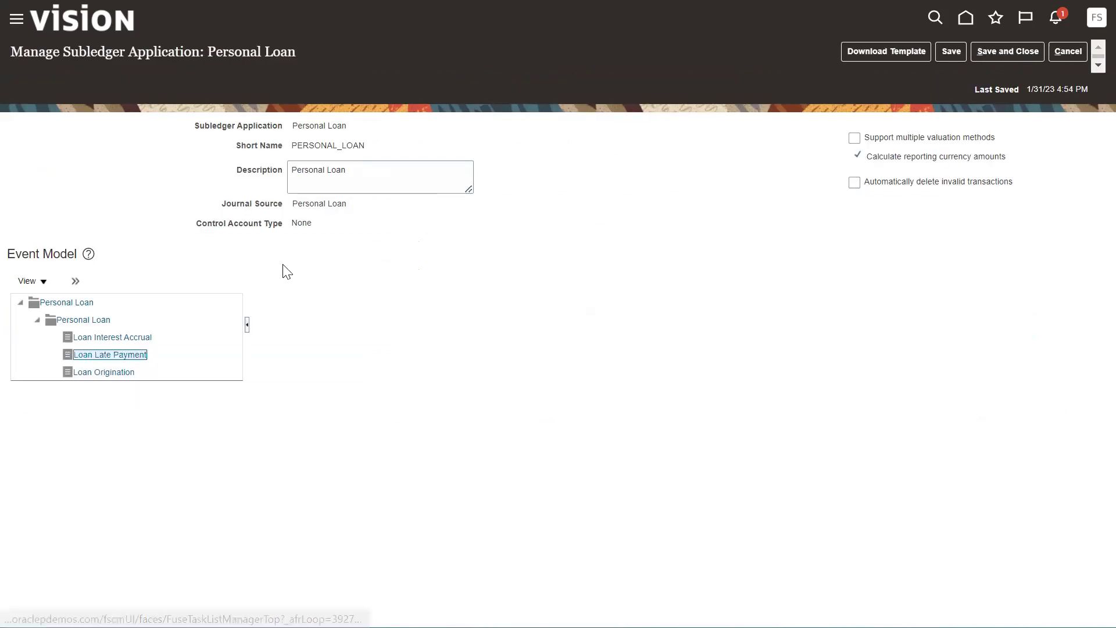
click(57, 304)
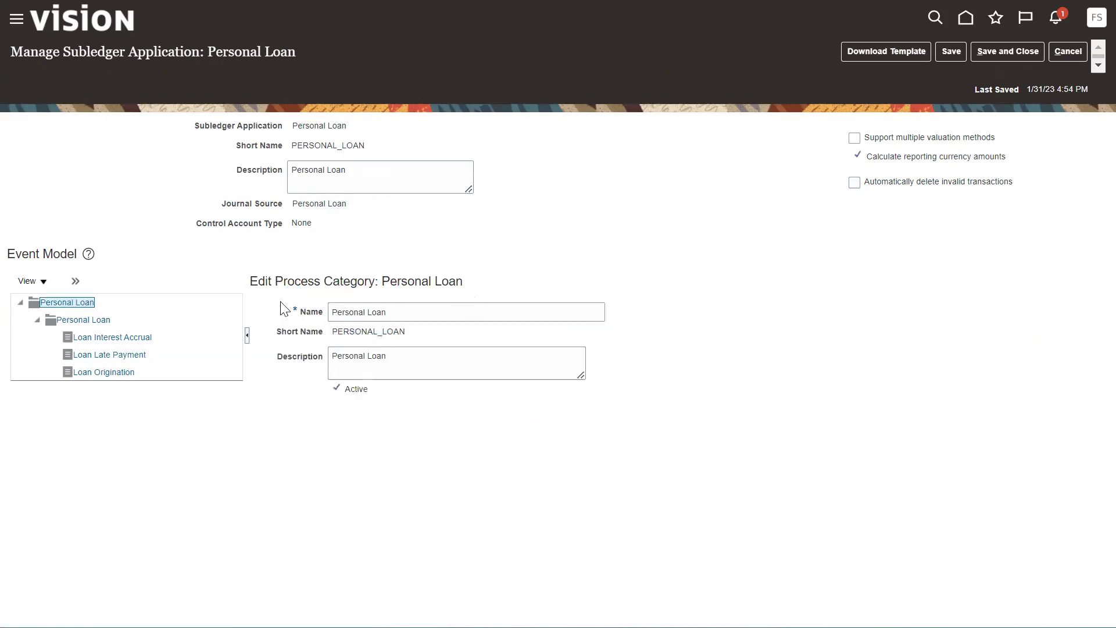
click(83, 320)
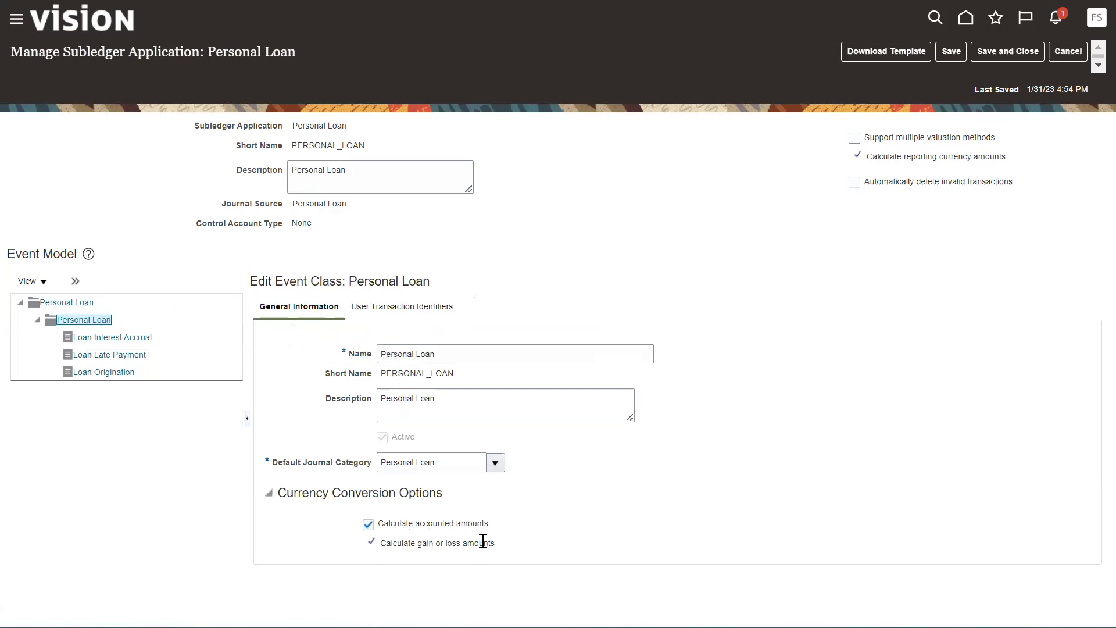
click(386, 309)
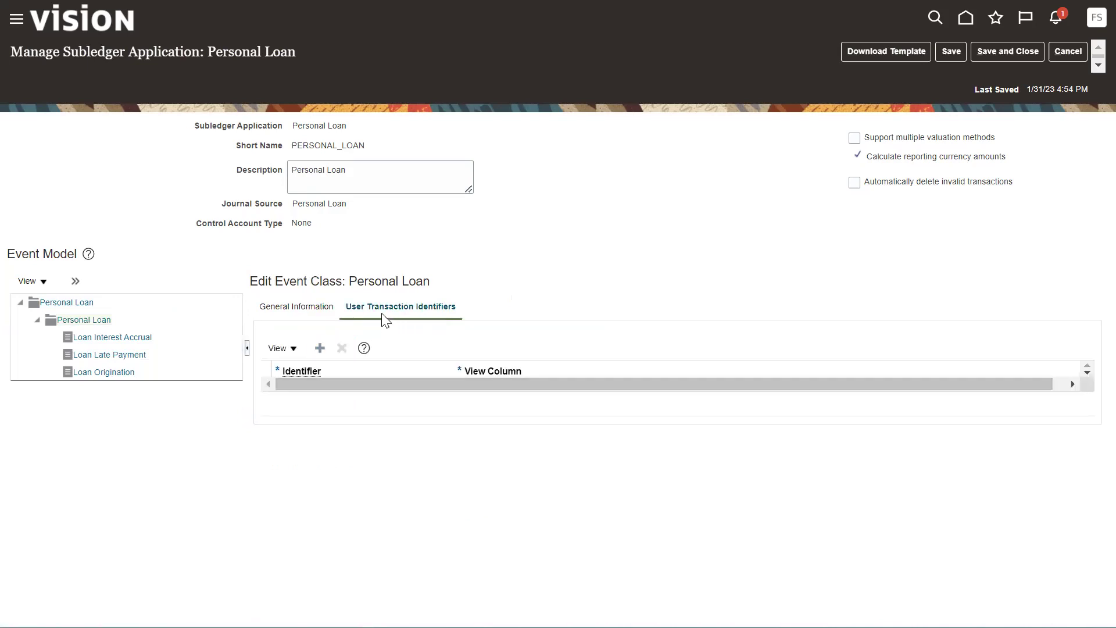
click(117, 341)
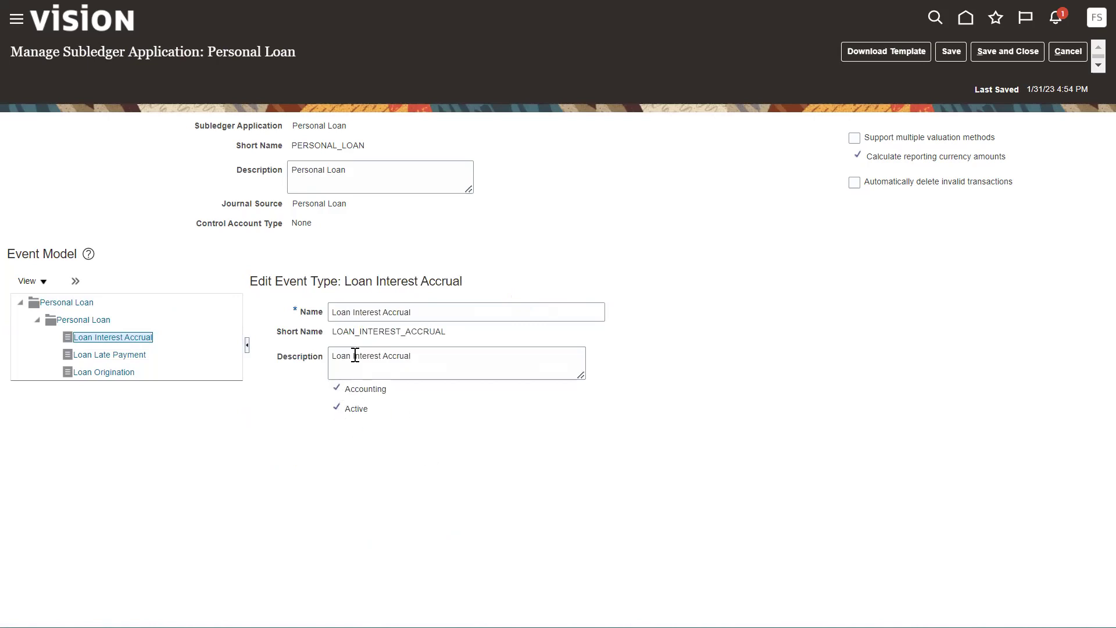
click(119, 354)
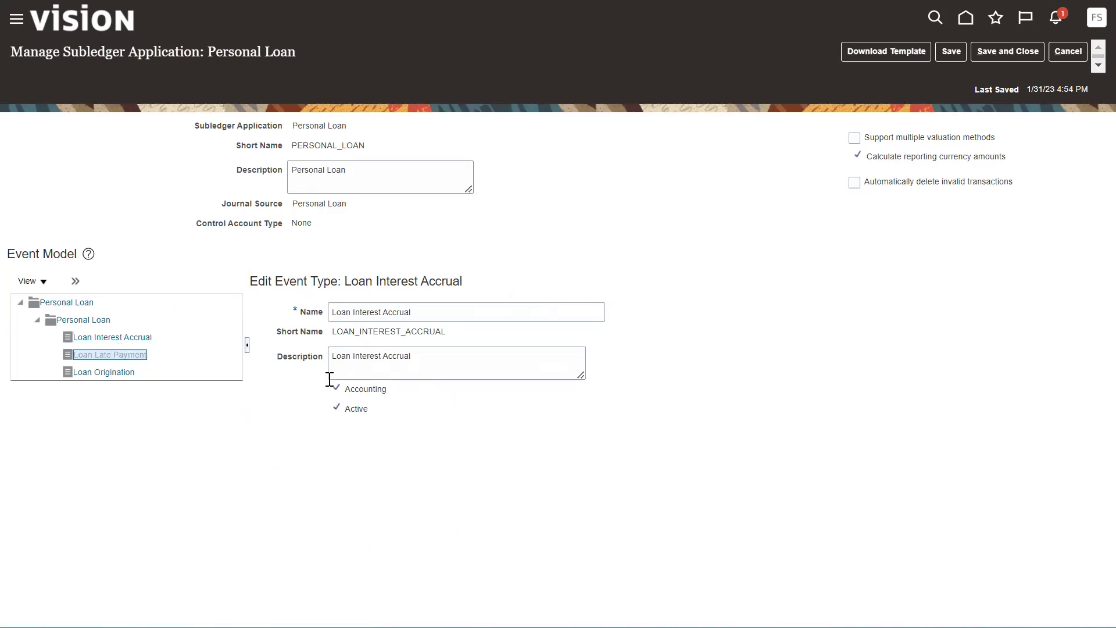
click(125, 376)
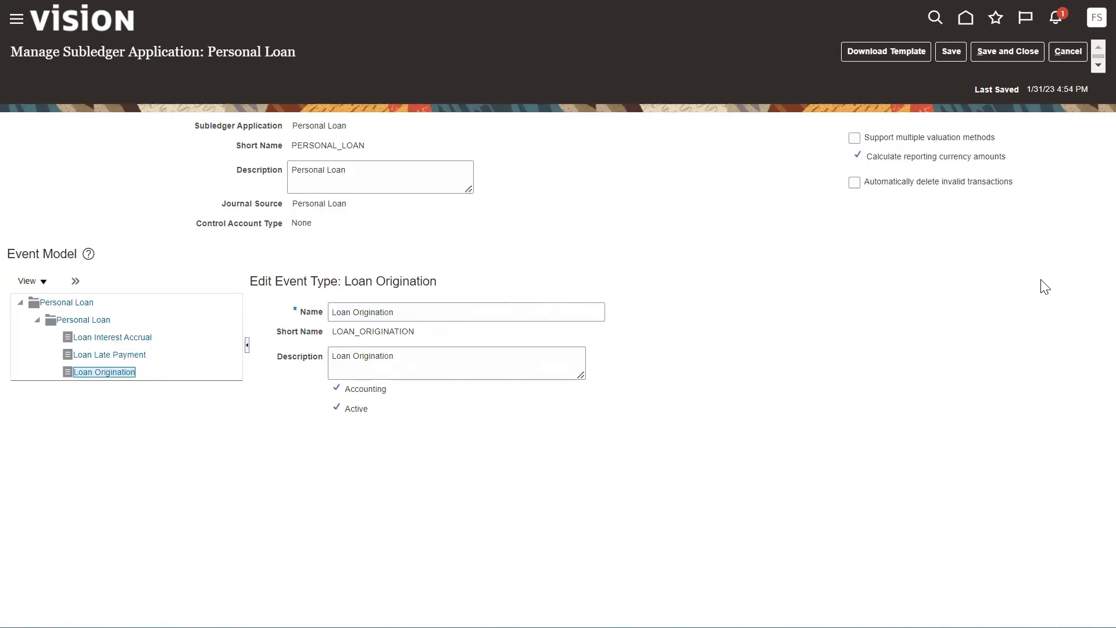
click(1005, 57)
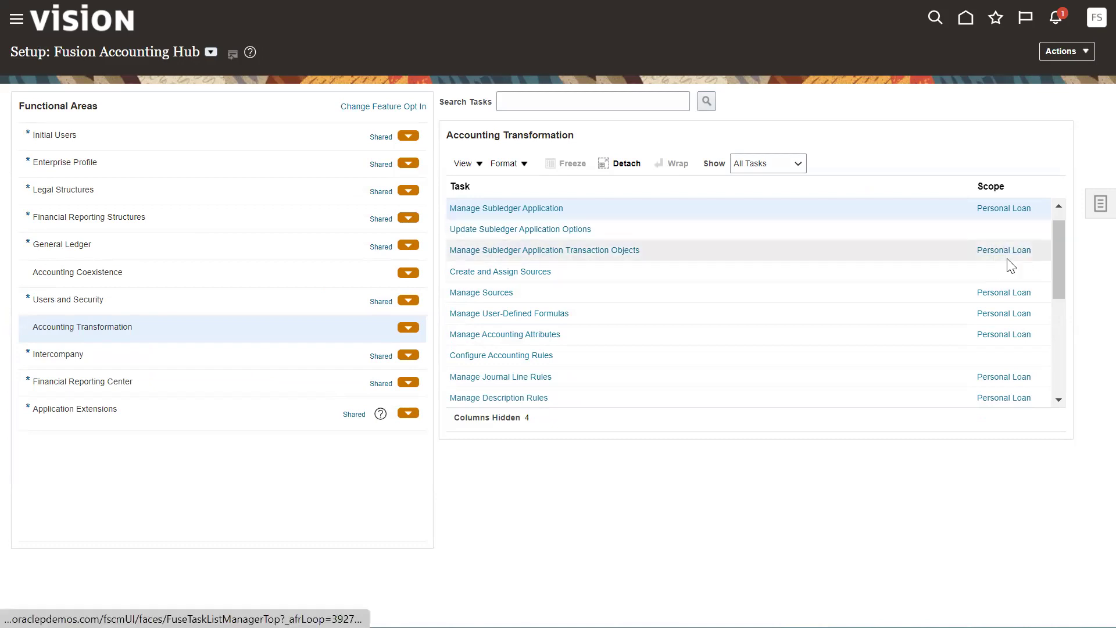
Examine the header and line transaction objects of Personal Loan, including their primary and secondary reference objects
click(602, 249)
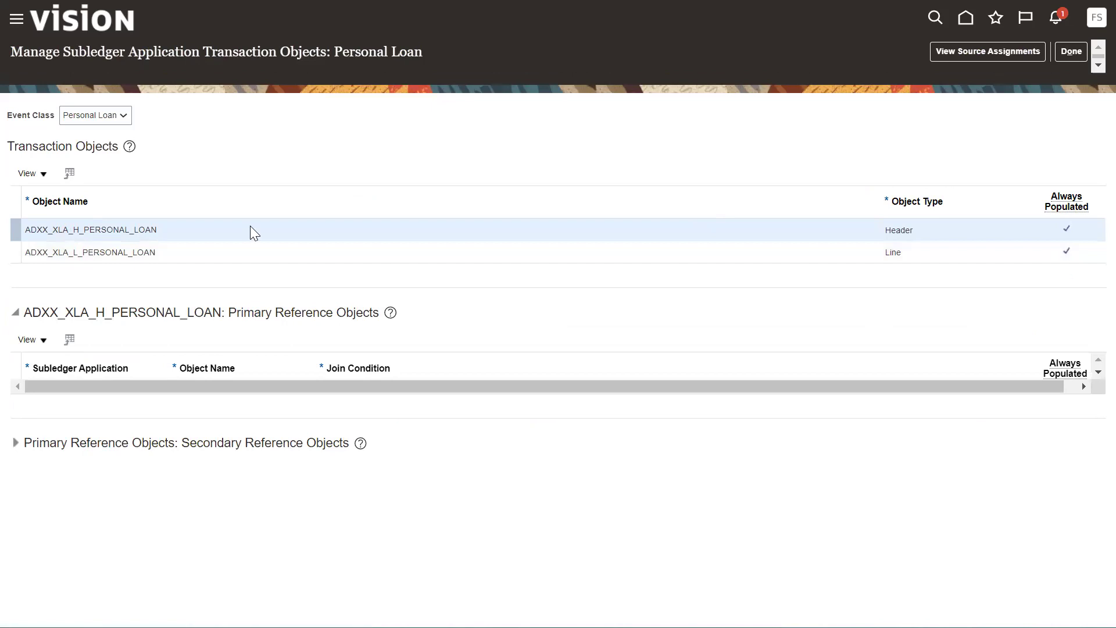
click(16, 445)
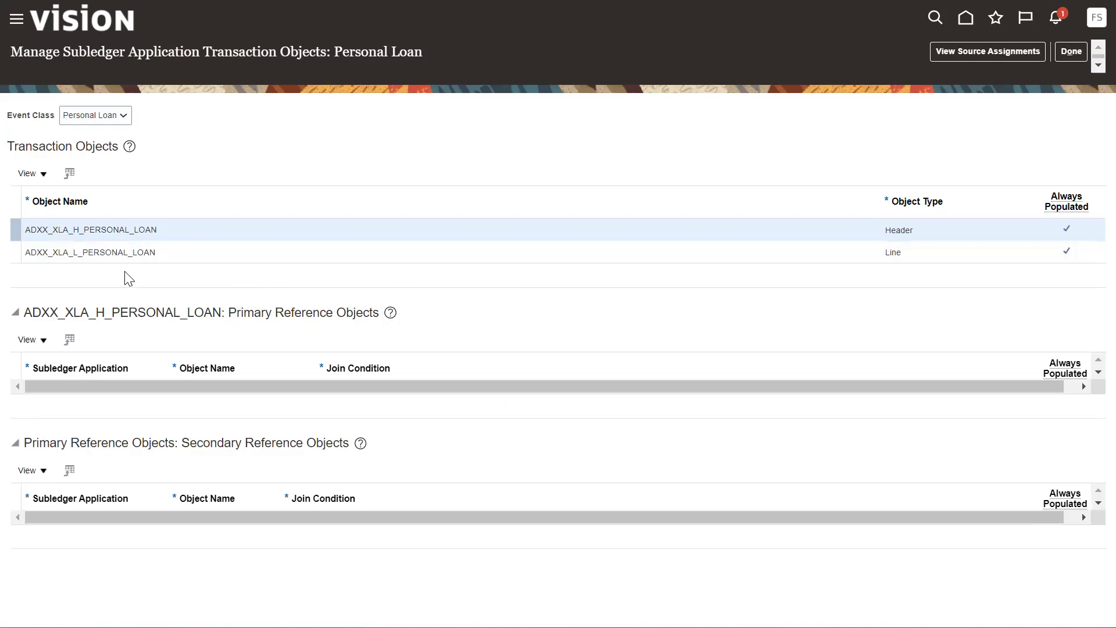
click(73, 252)
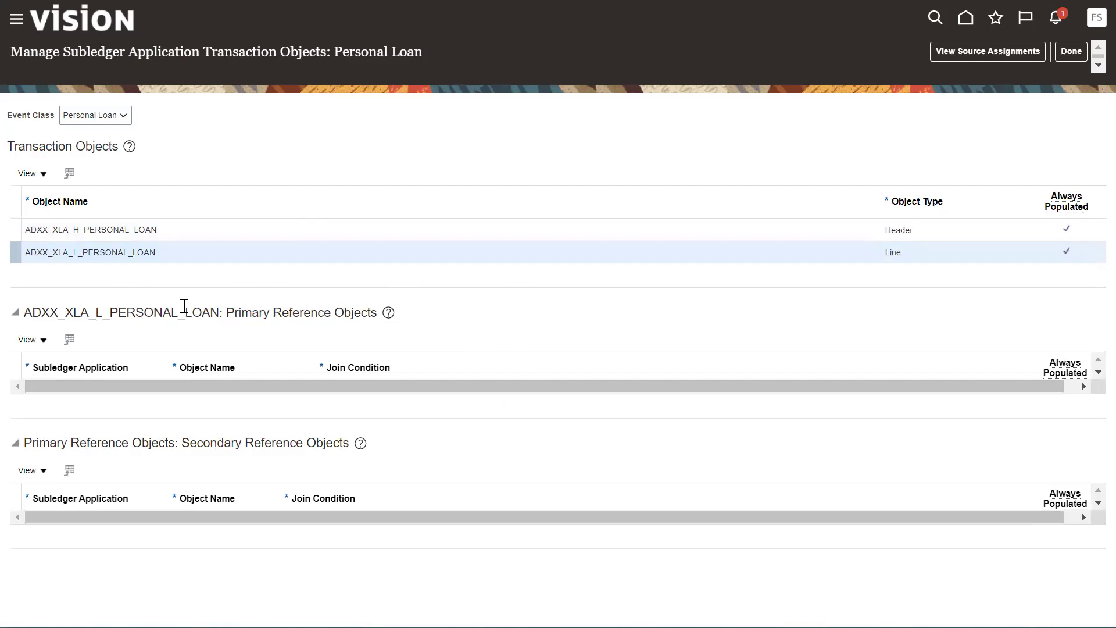
click(67, 230)
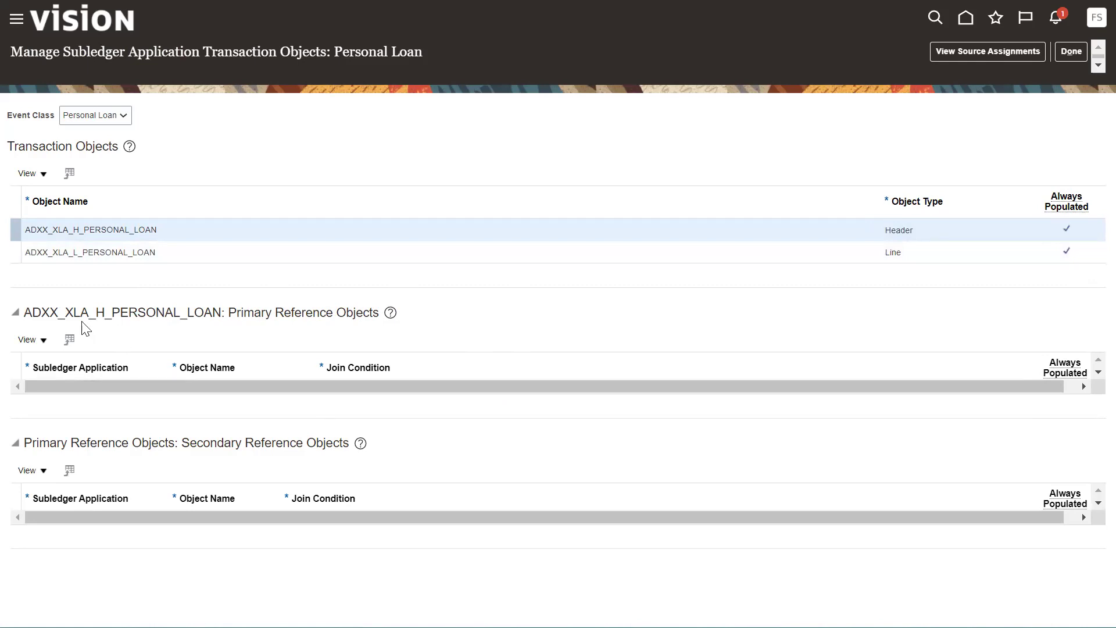
click(1061, 50)
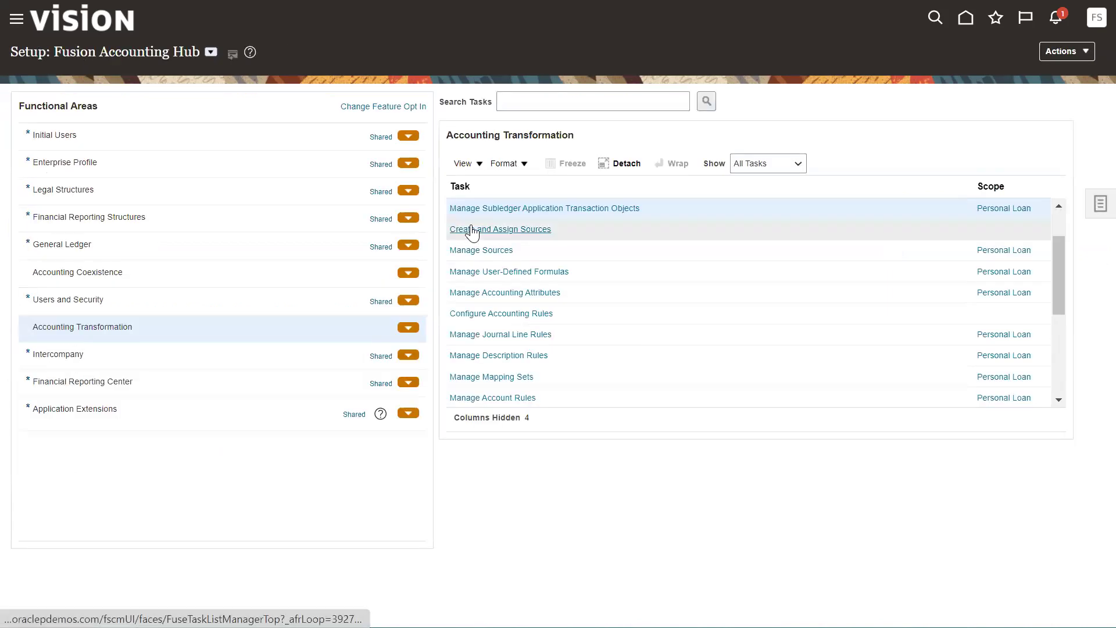
Reopen the Personal Loan transaction objects and examine the header and line source assignments, then return to the Accounting Transformation task list
click(557, 208)
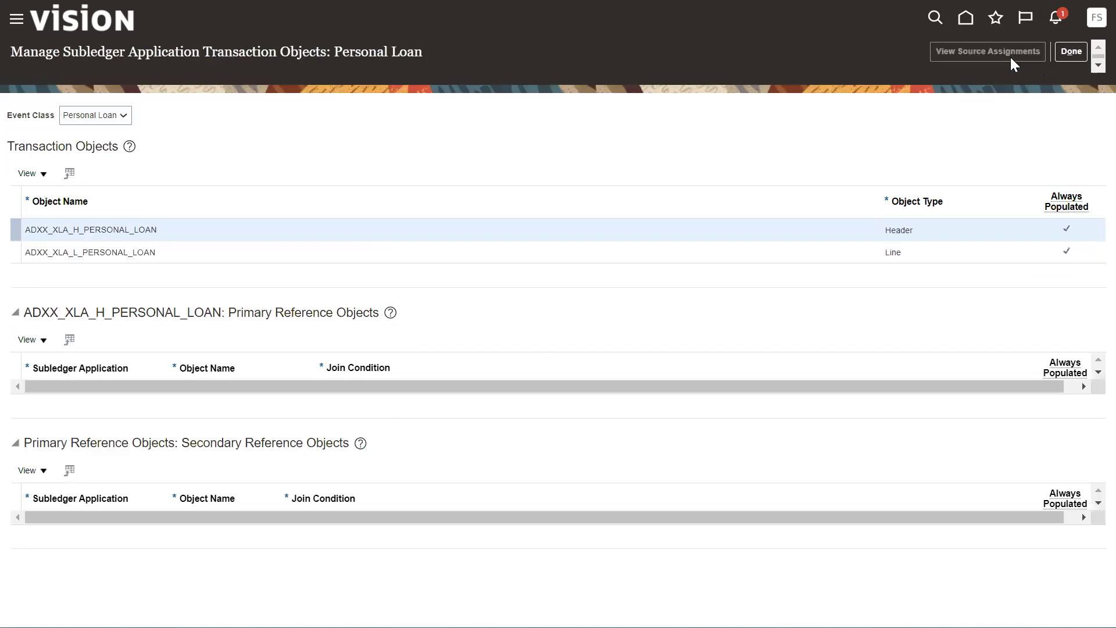
click(1010, 57)
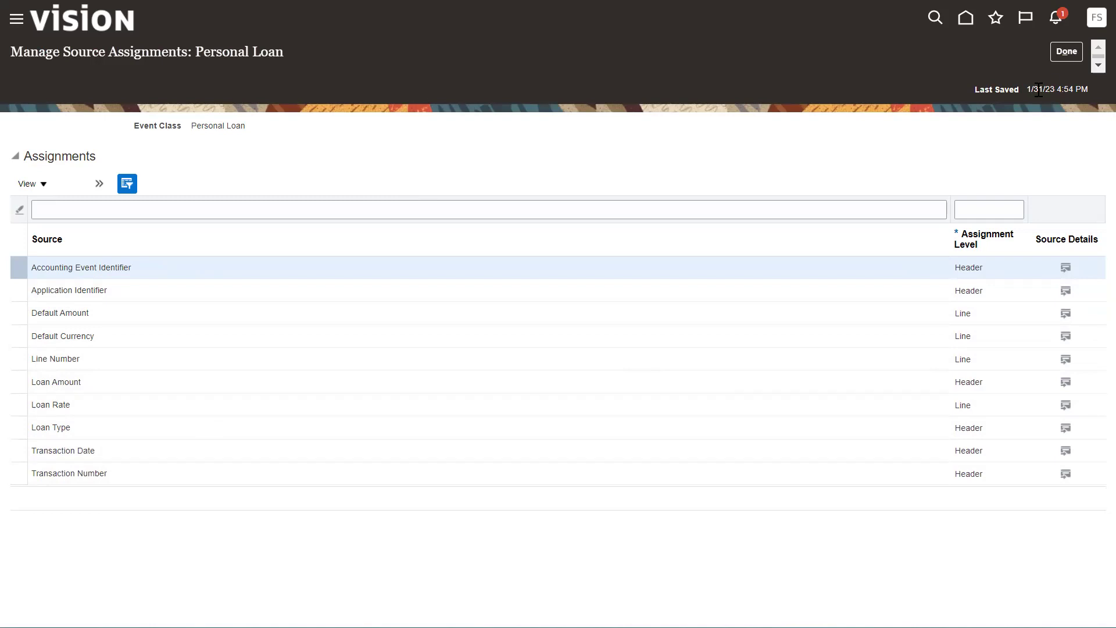
click(1060, 56)
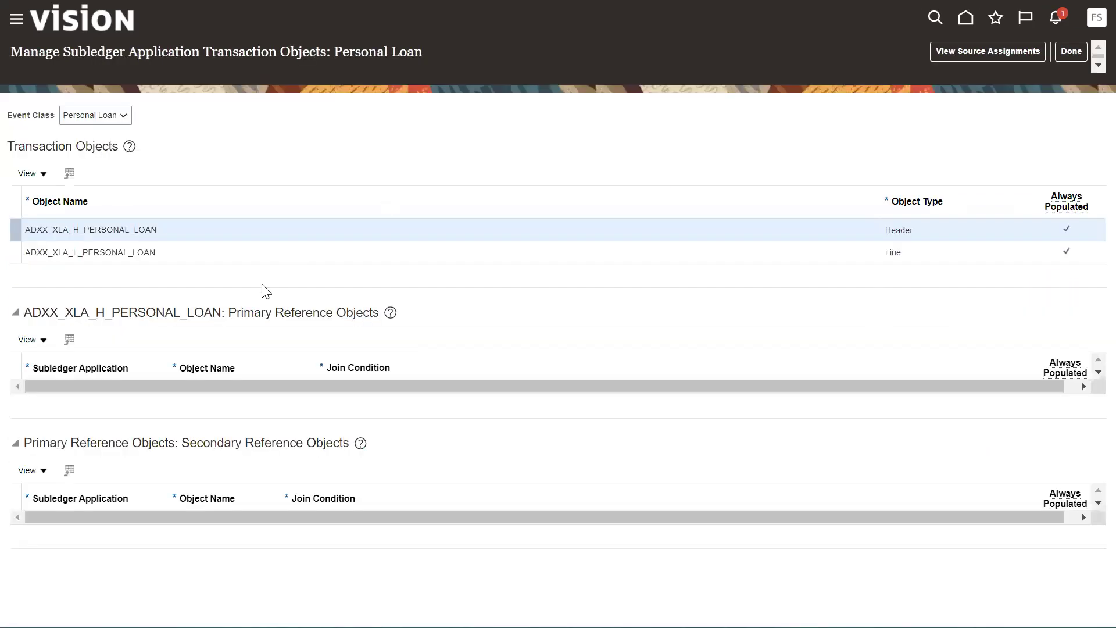
click(225, 259)
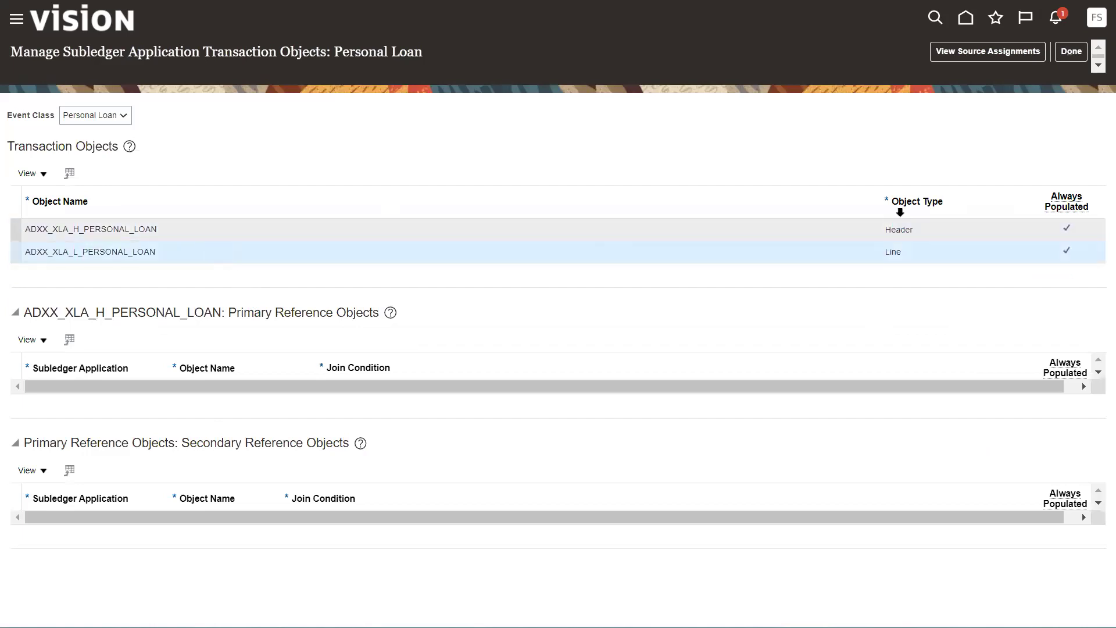
click(970, 51)
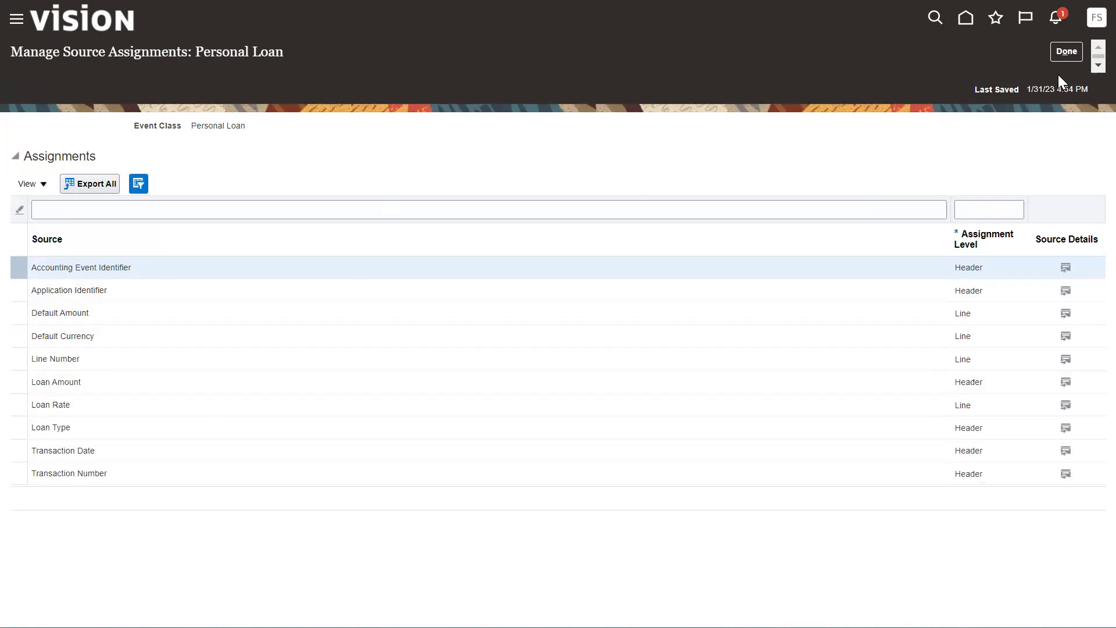
click(1058, 51)
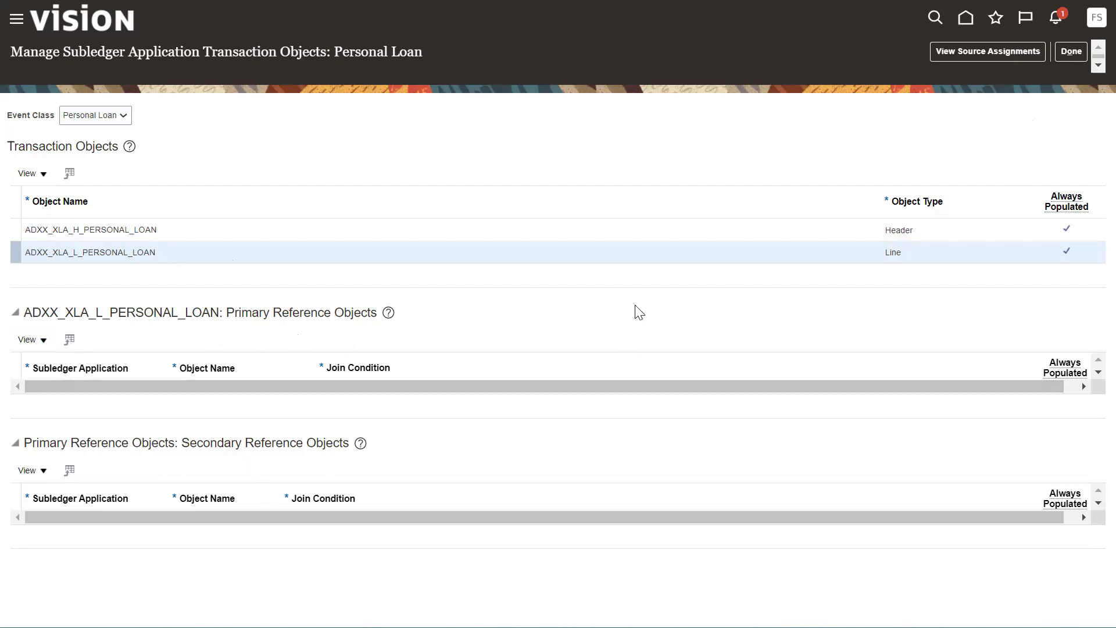
click(1070, 51)
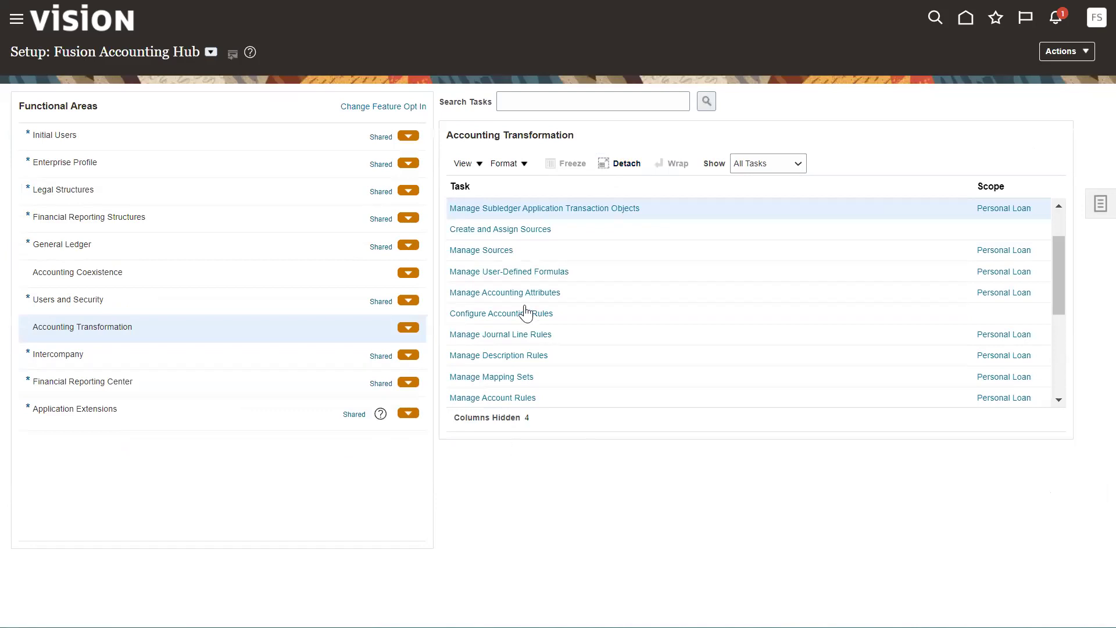
Review the Personal Loan sources with the Object Column Name column widened to show full names, then save and close
click(481, 251)
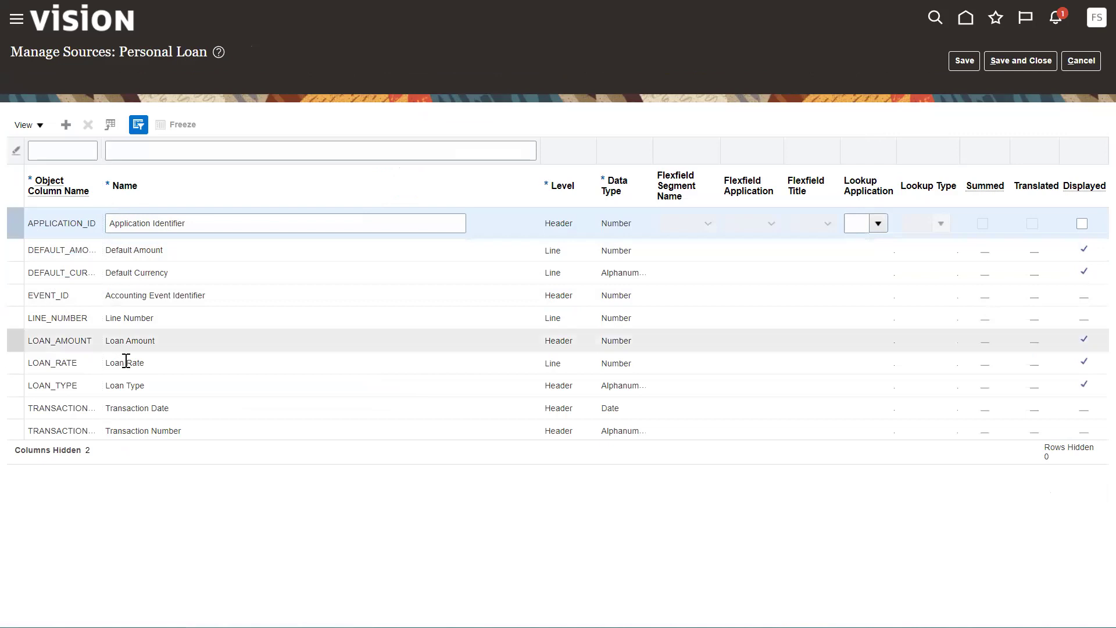
drag(100, 199, 154, 198)
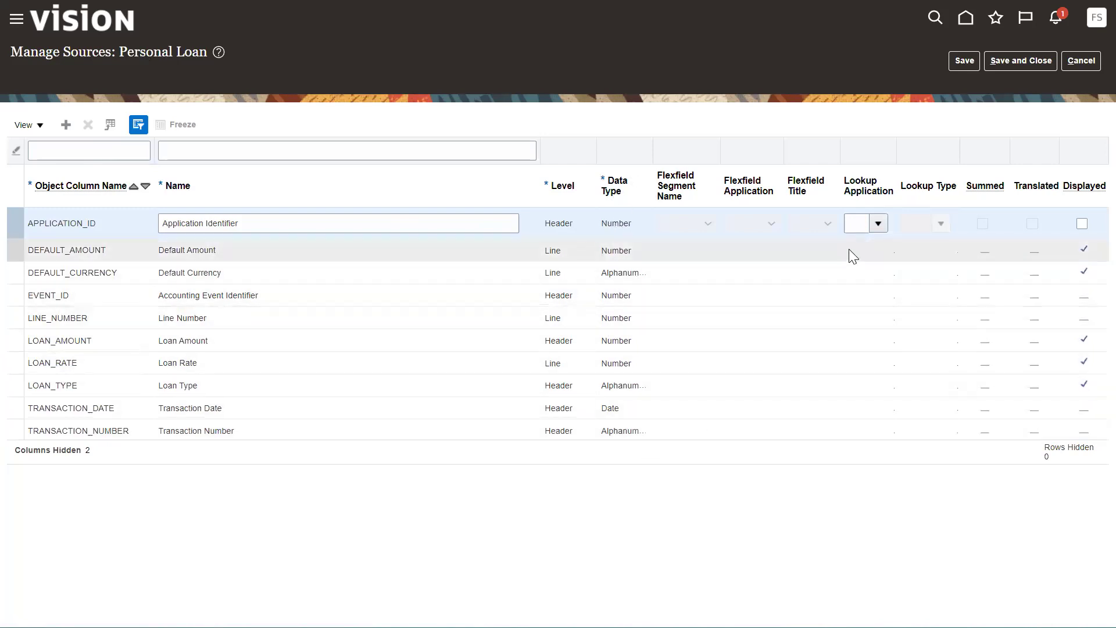
click(1025, 63)
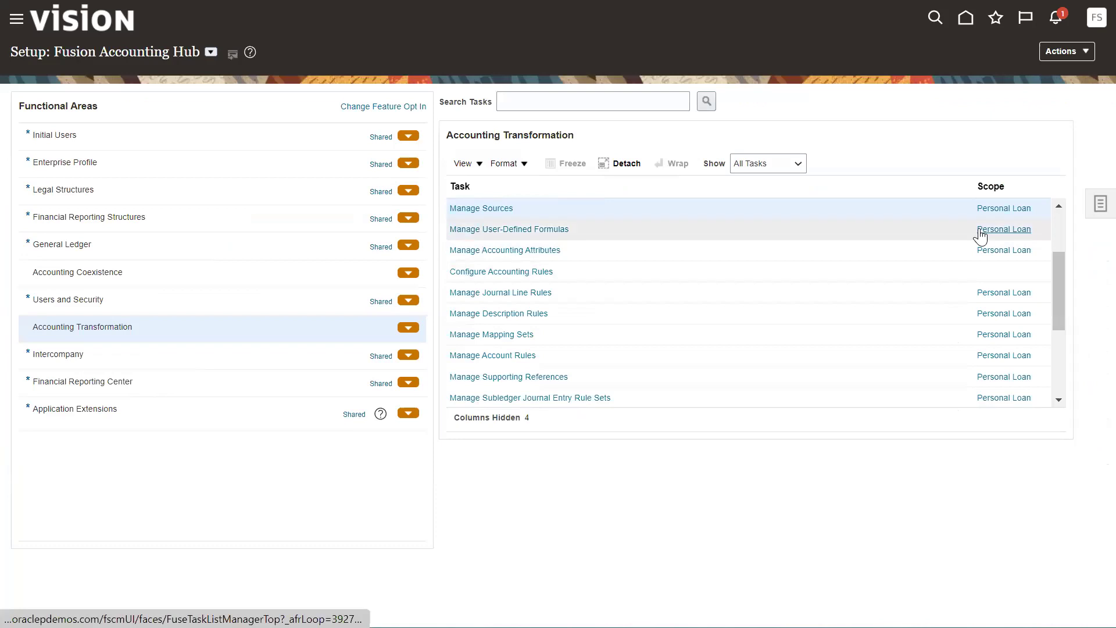
Open the Manage Accounting Attributes task for the Personal Loan subledger application
click(498, 253)
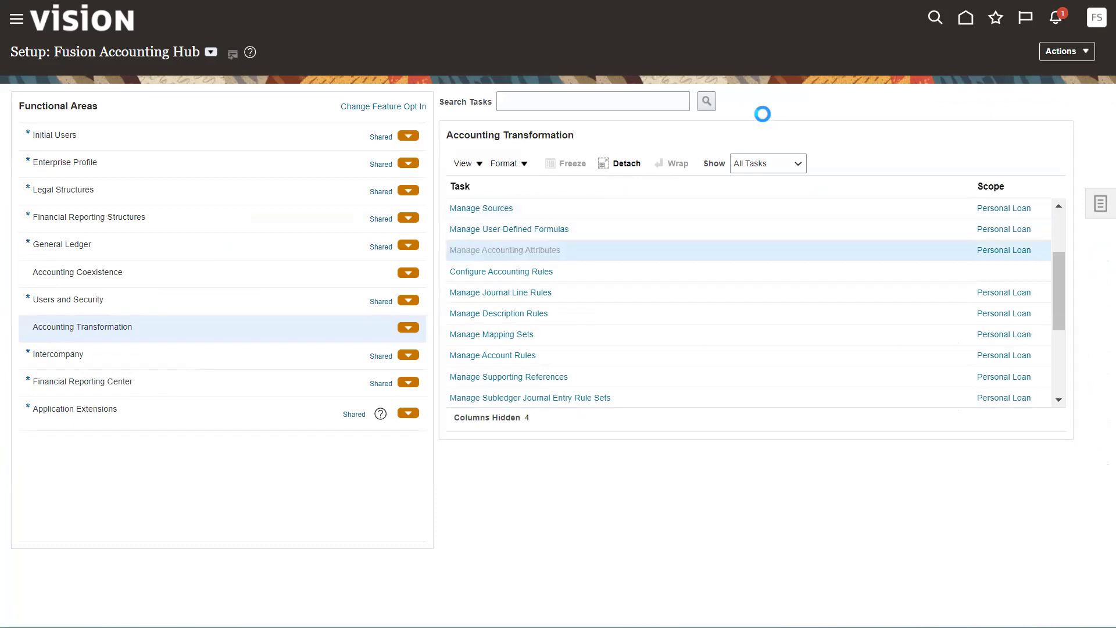